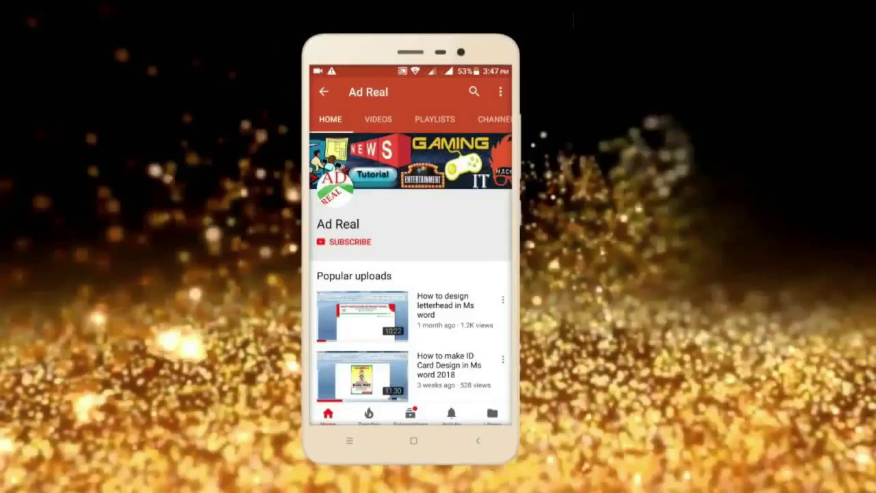
- Preview the finished framed photo, then start a new blank presentation with a Title Slide
click(351, 241)
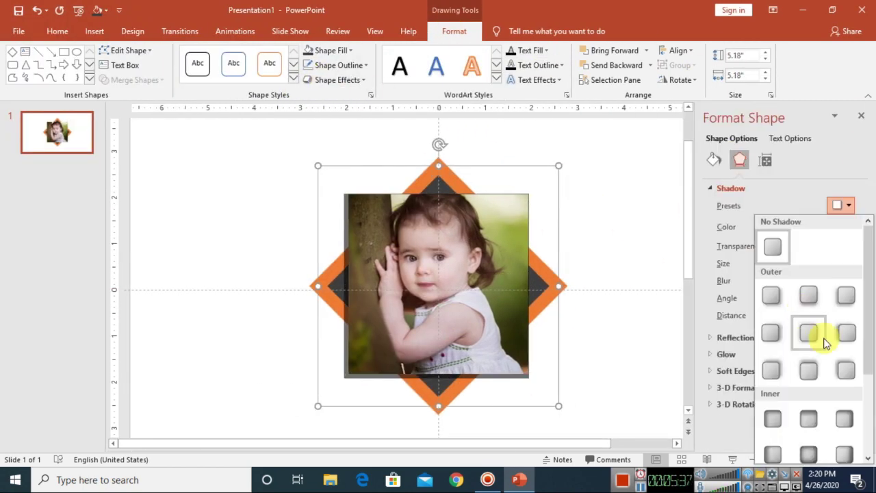
click(824, 332)
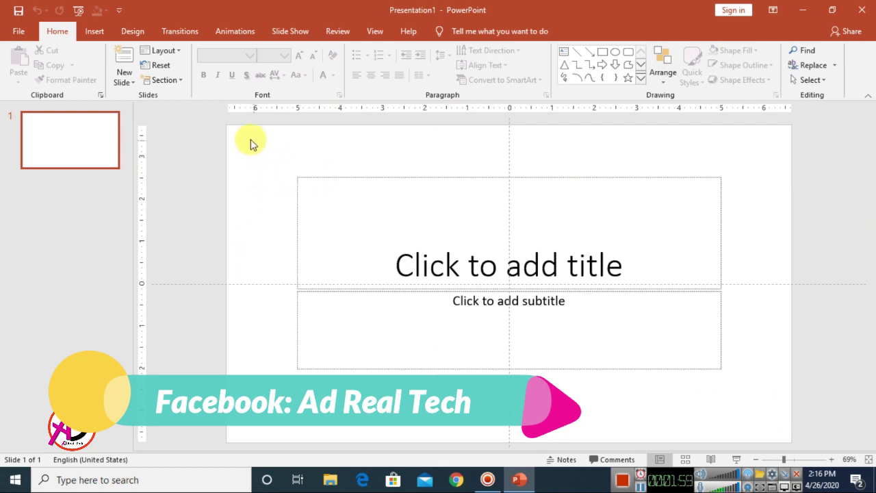
- Delete the title and subtitle placeholders and draw a rectangle square on the slide
drag(250, 144, 782, 444)
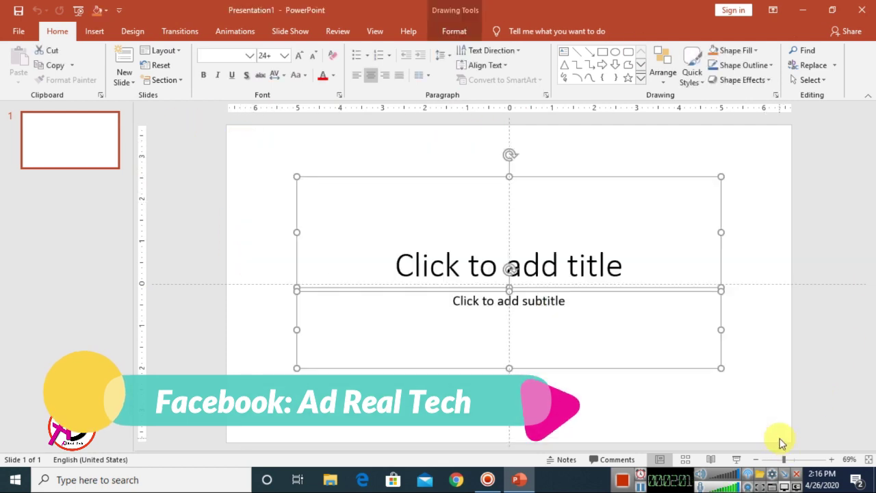
key(Delete)
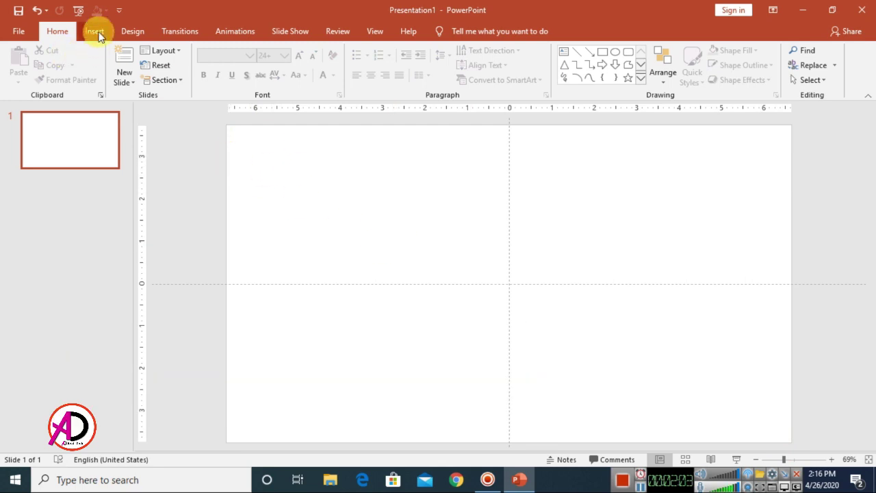
click(95, 31)
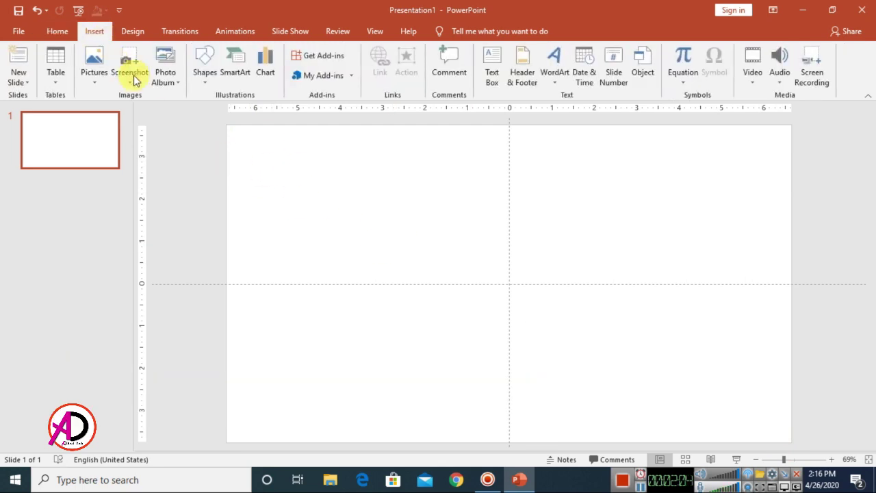
click(207, 82)
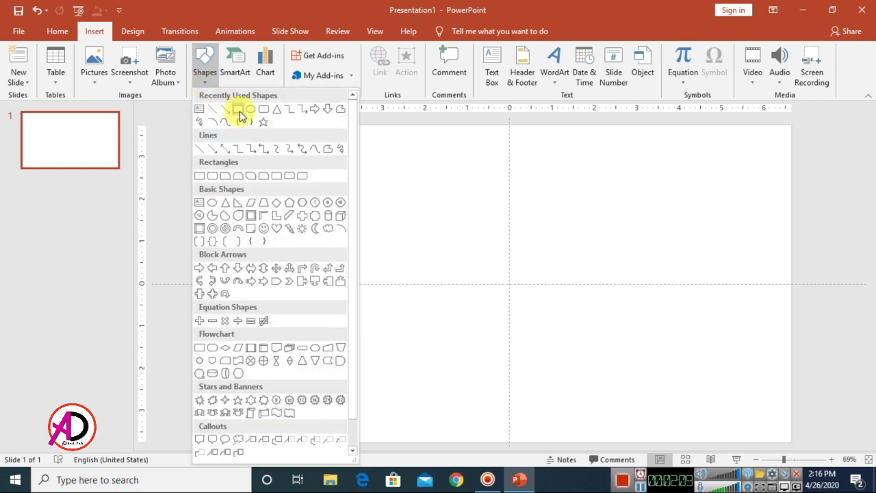
click(239, 114)
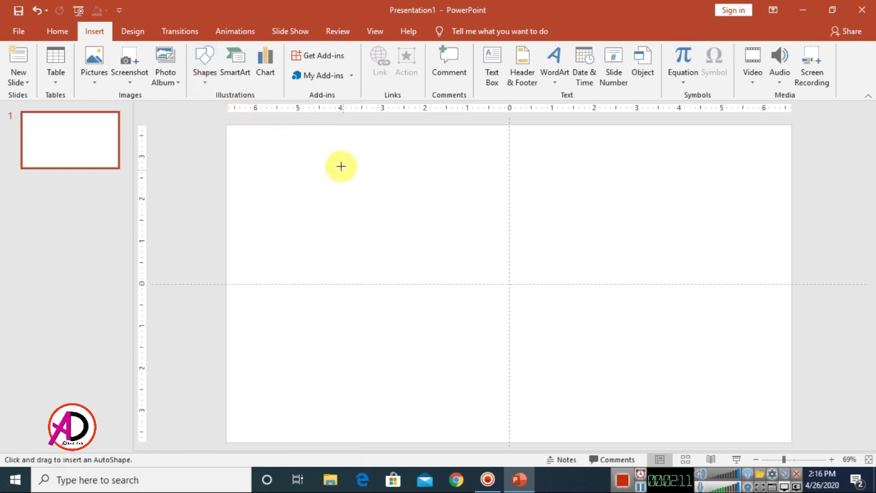
mouse_move(339, 163)
mouse_down()
mouse_move(467, 294)
mouse_move(504, 315)
mouse_up()
- Centre the 3.89-inch square horizontally on the slide
mouse_move(469, 274)
mouse_down()
mouse_move(530, 313)
mouse_move(569, 304)
mouse_move(554, 307)
mouse_up()
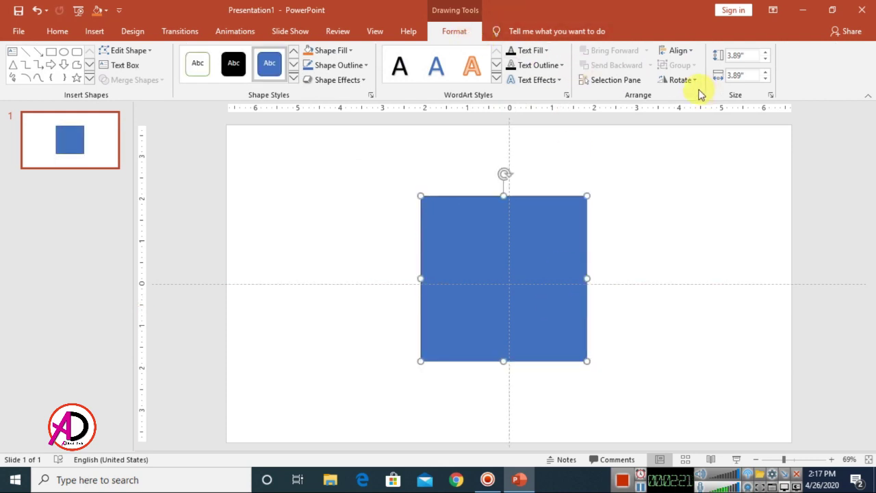
click(693, 55)
click(706, 83)
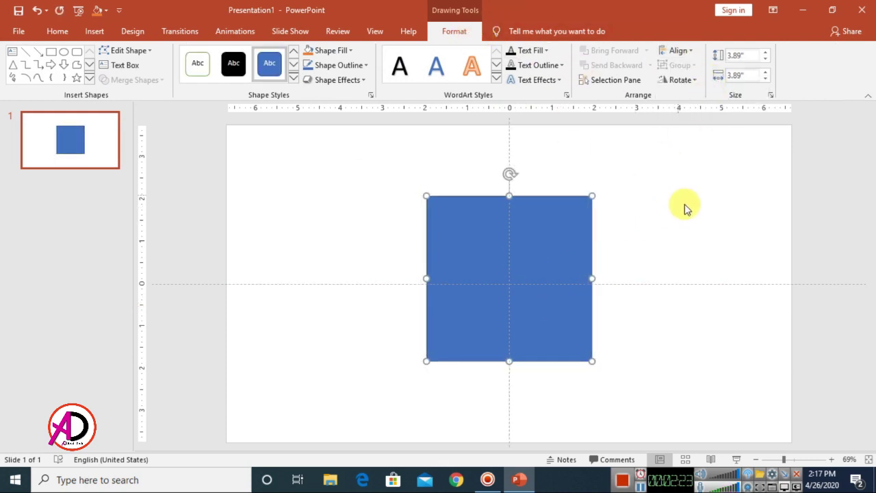
click(729, 207)
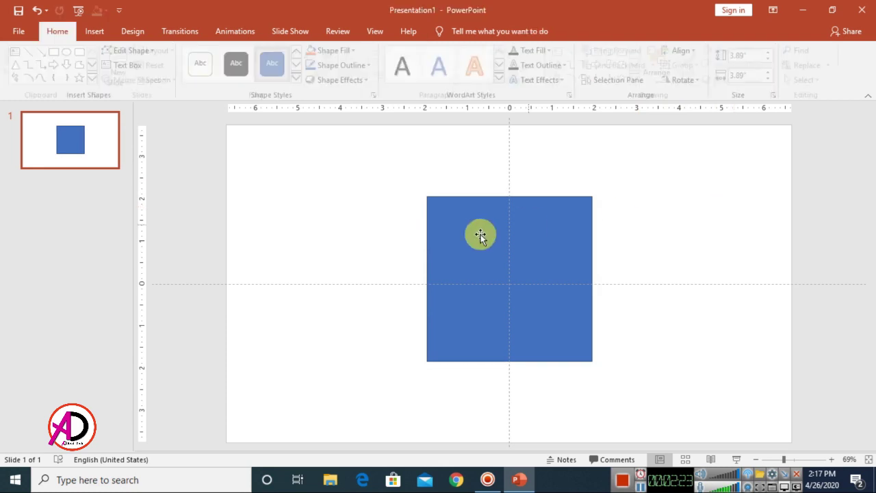
- Draw a 5.18-inch diamond centred over the square and send it behind the square
click(96, 33)
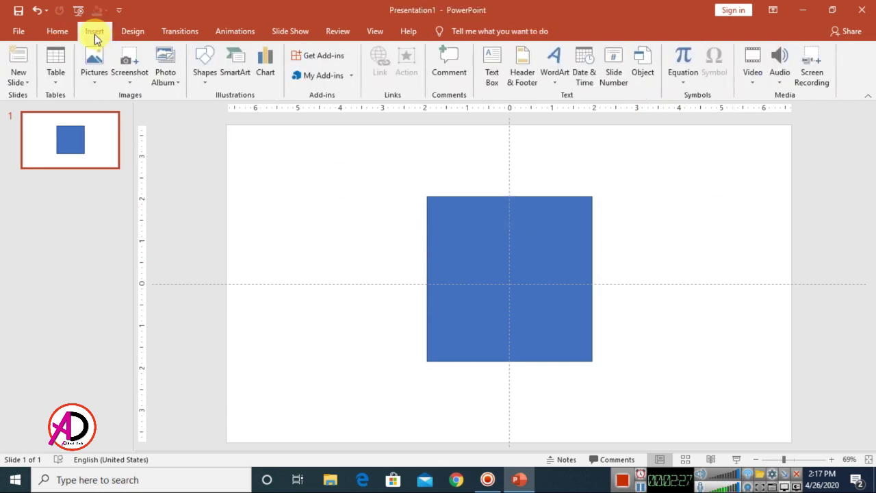
click(217, 69)
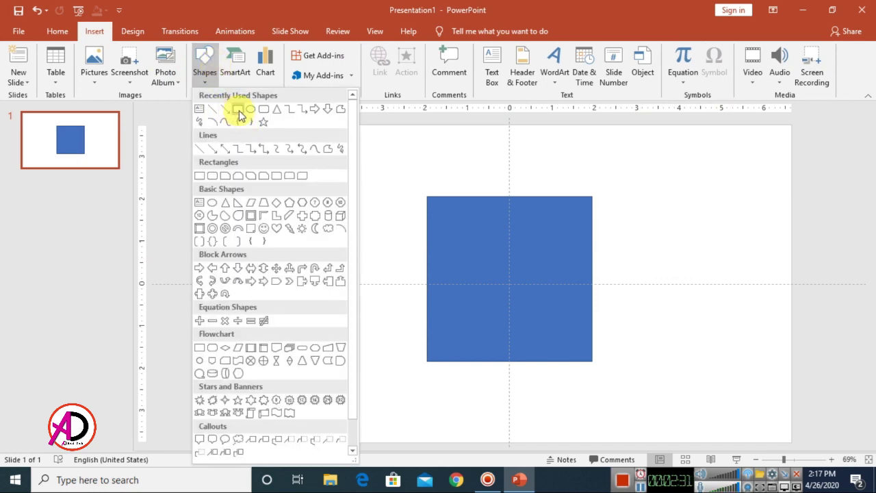
click(278, 204)
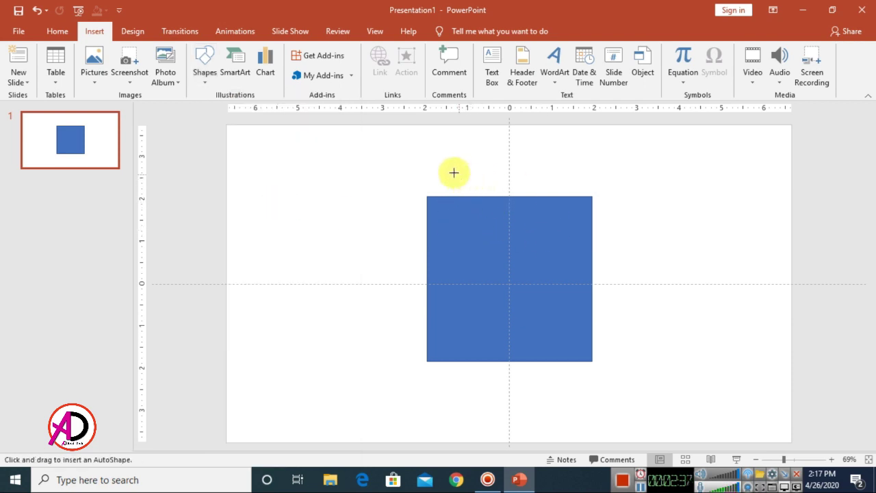
drag(413, 171, 631, 389)
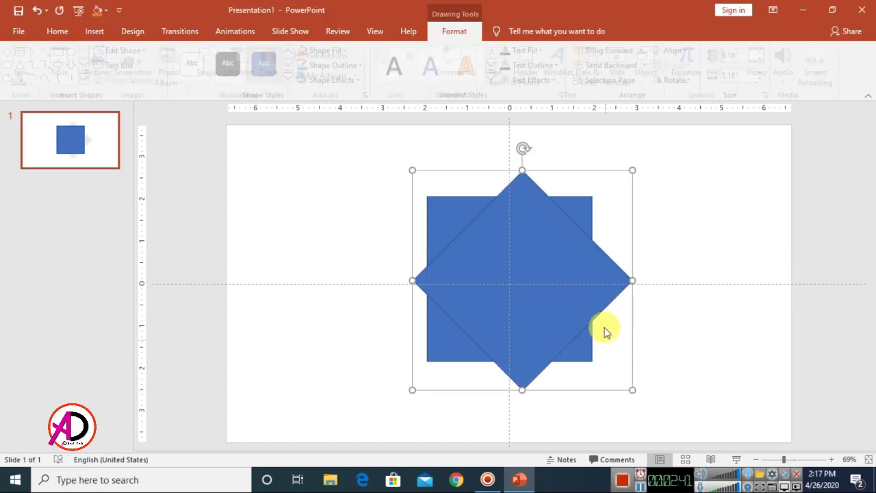
drag(596, 294, 587, 293)
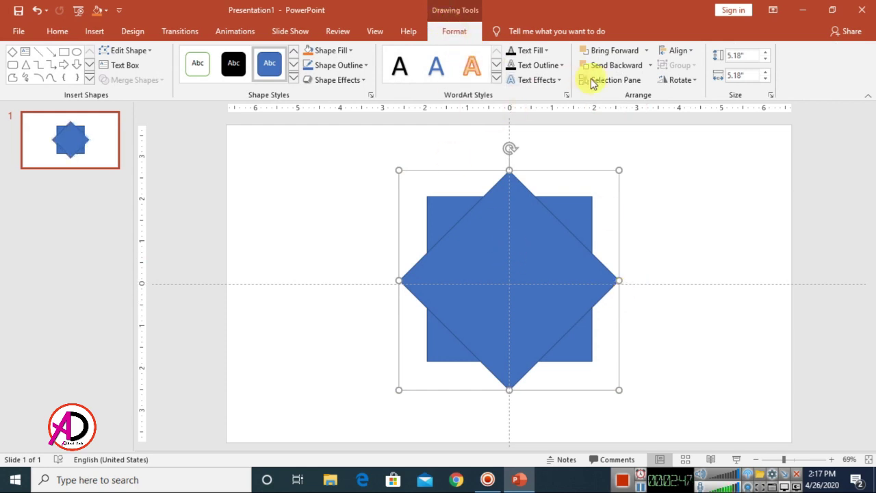
click(624, 65)
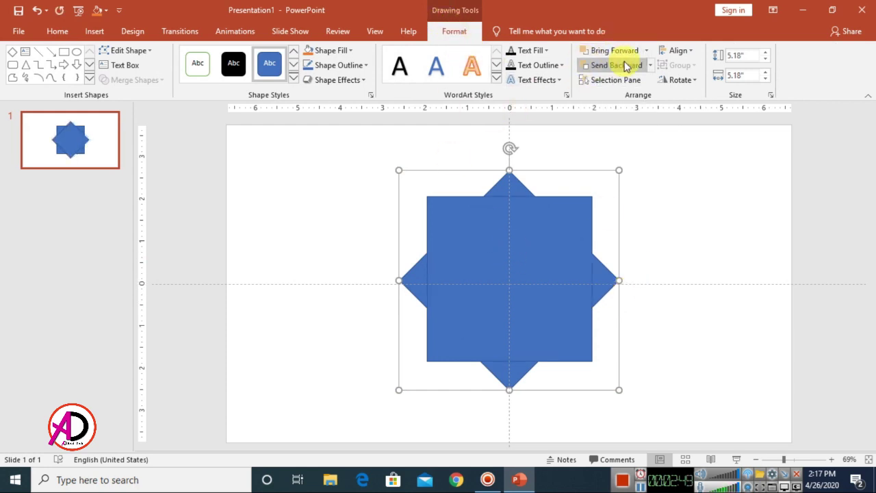
- Fill the diamond with dark grey after first trying No Fill
click(337, 50)
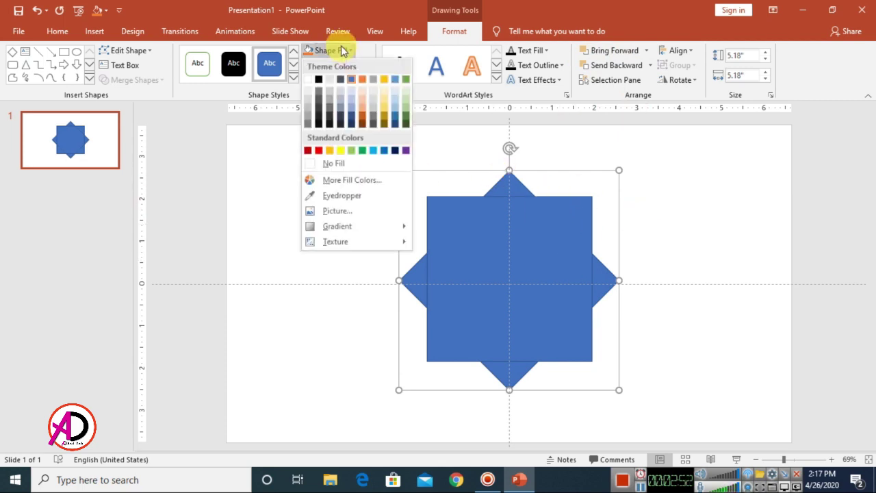
click(336, 164)
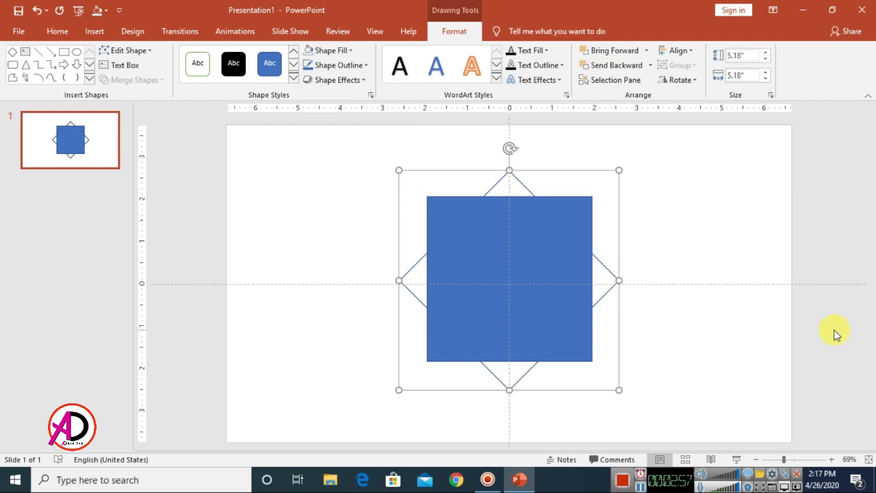
click(336, 51)
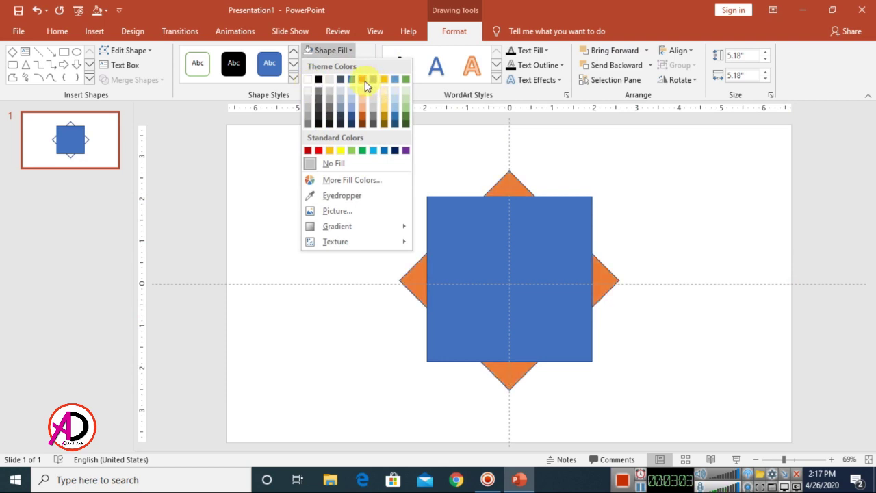
click(323, 110)
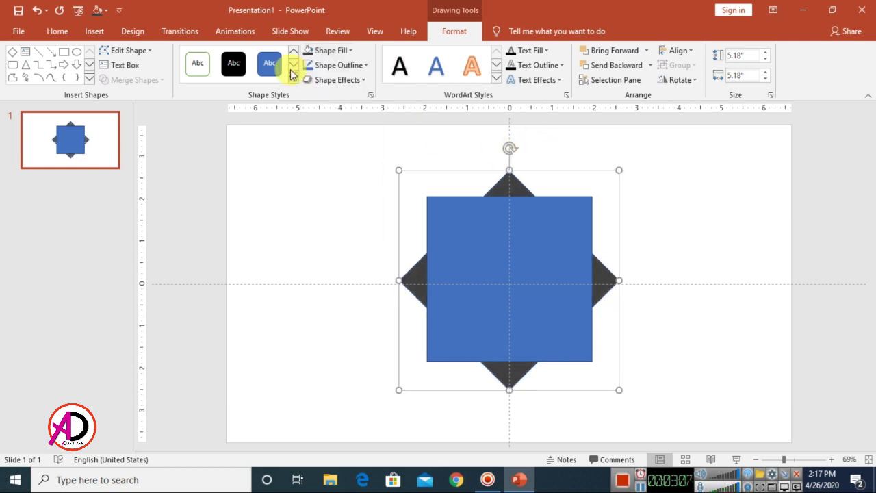
- Give the diamond a 6 pt outline and open the Format Shape pane
click(332, 66)
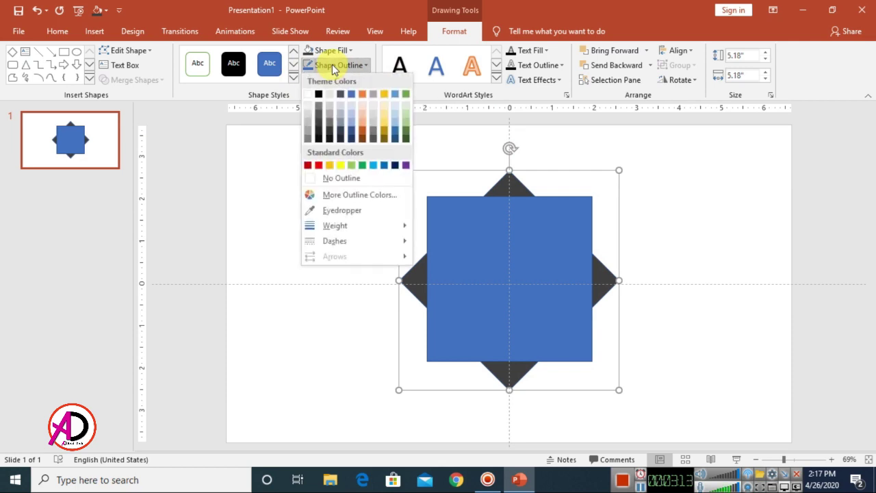
mouse_move(336, 225)
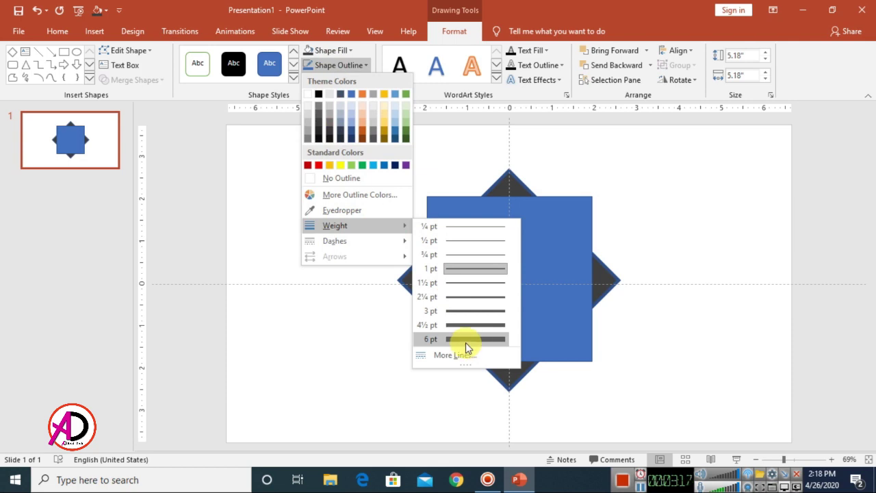
click(368, 135)
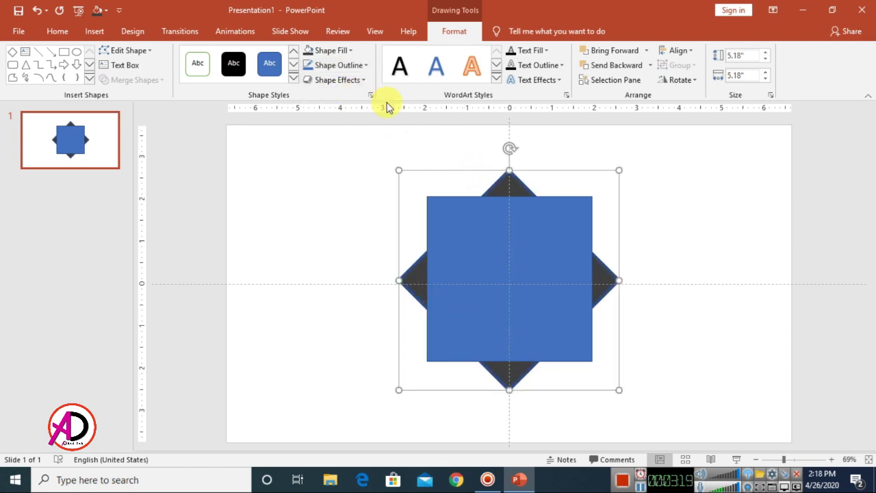
click(370, 95)
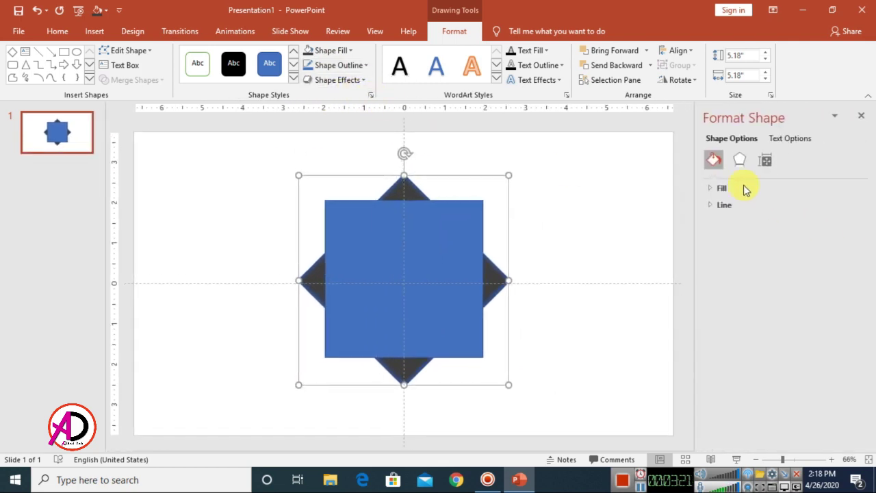
- Set the diamond's line width to 20 in Format Shape, then reselect the star
click(712, 205)
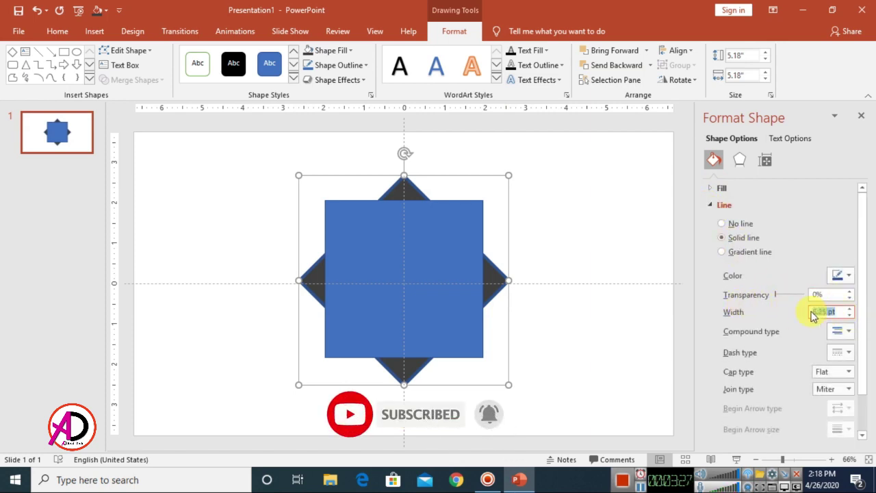
text(20)
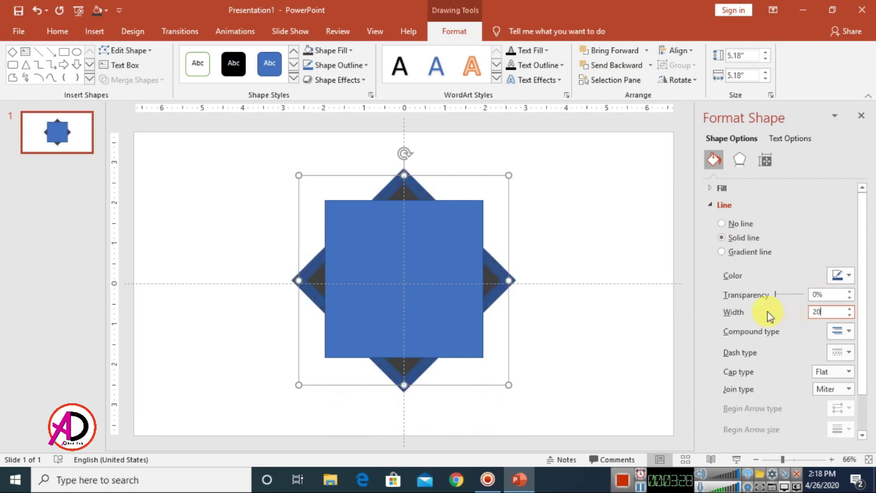
click(583, 246)
scroll(509, 233, down, 2)
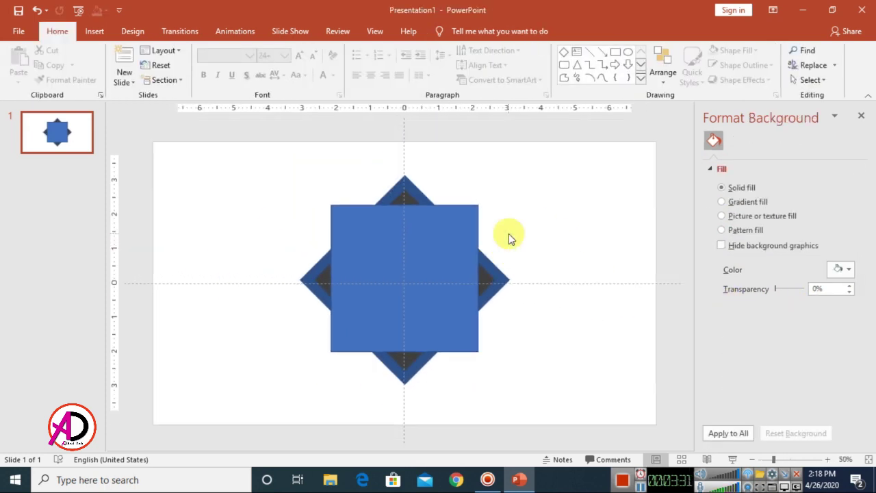
scroll(509, 234, up, 2)
scroll(496, 229, up, 3)
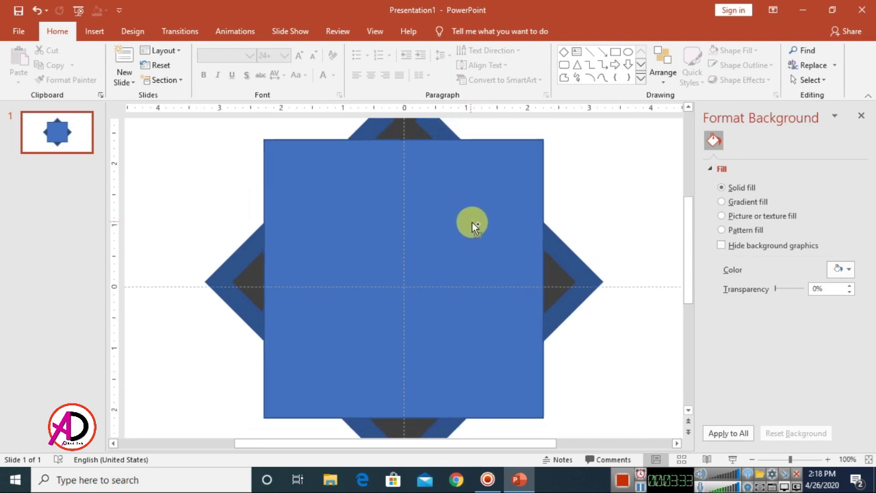
scroll(472, 221, down, 2)
click(411, 164)
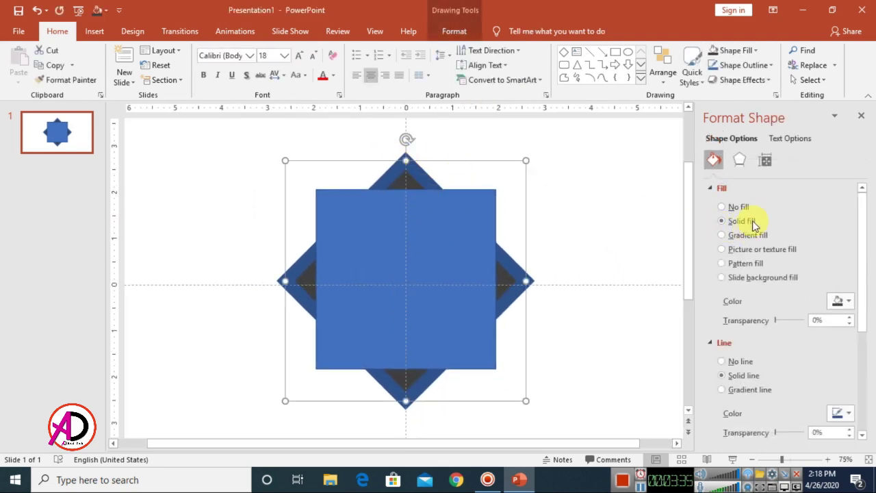
- Make the diamond's outline orange, undoing a trial orange fill, then select the square and close the pane
click(842, 301)
click(826, 331)
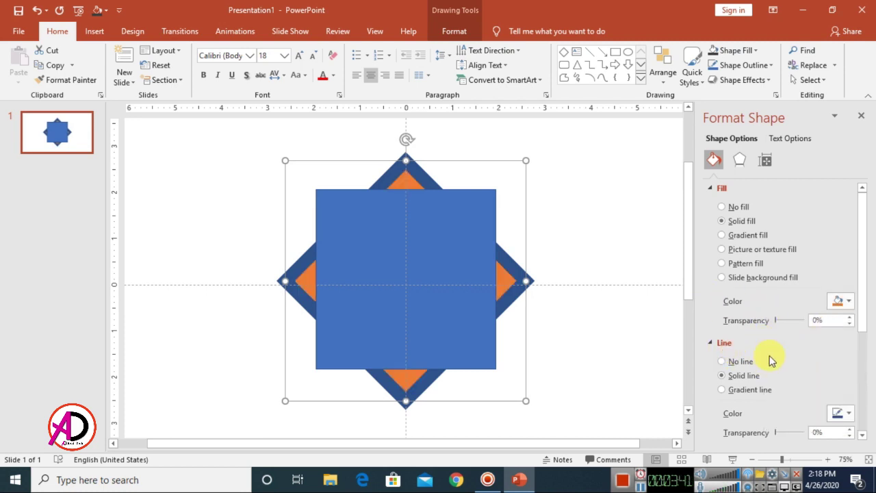
key(ctrl+z)
click(849, 413)
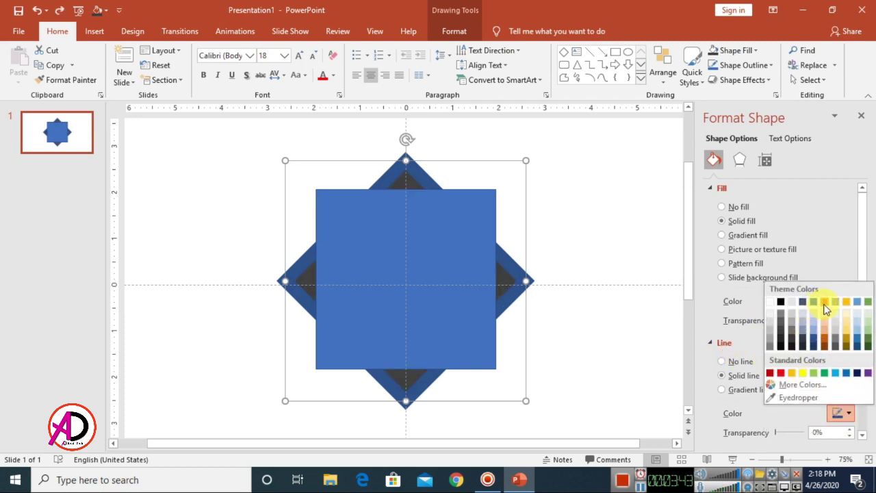
click(825, 304)
scroll(616, 281, up, 1)
click(606, 267)
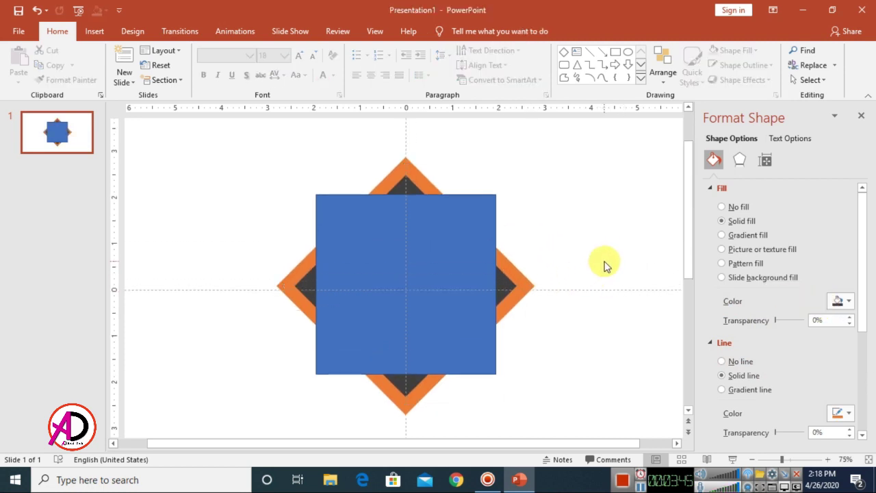
click(442, 263)
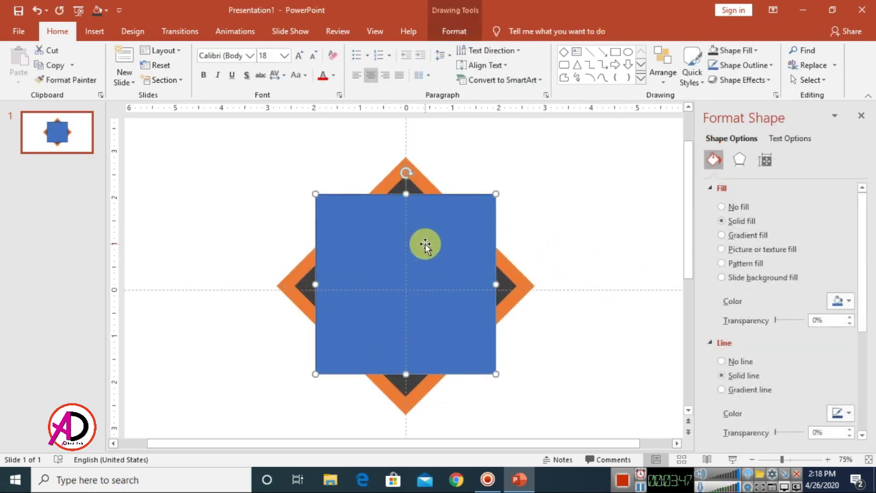
click(862, 117)
- Remove the blue square's outline
click(454, 31)
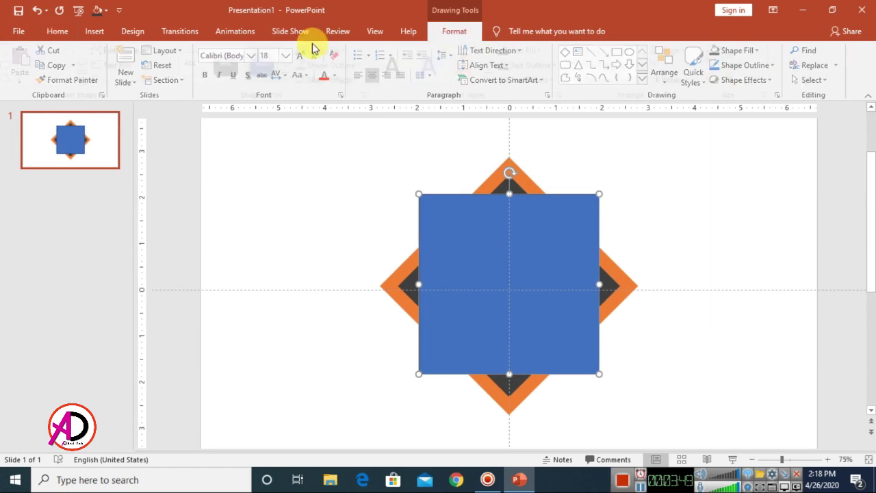
click(338, 65)
click(348, 179)
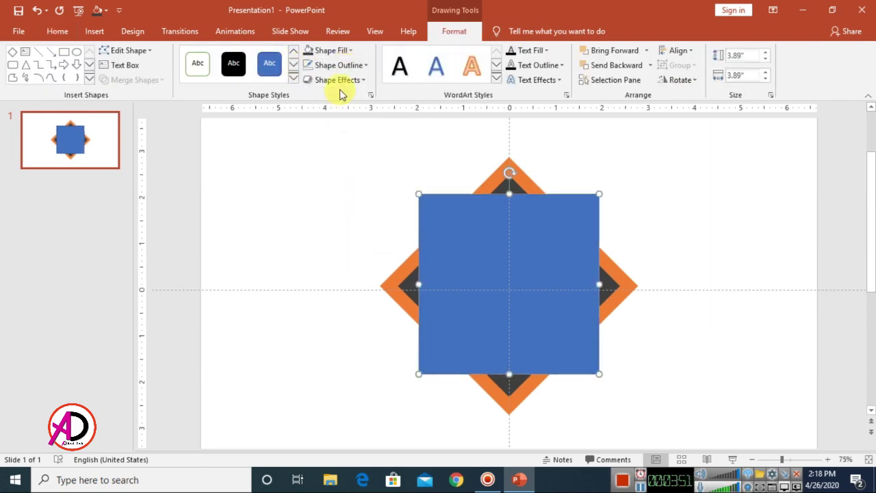
- Fill the square with the little girl's photo from E:\design collenction
click(338, 54)
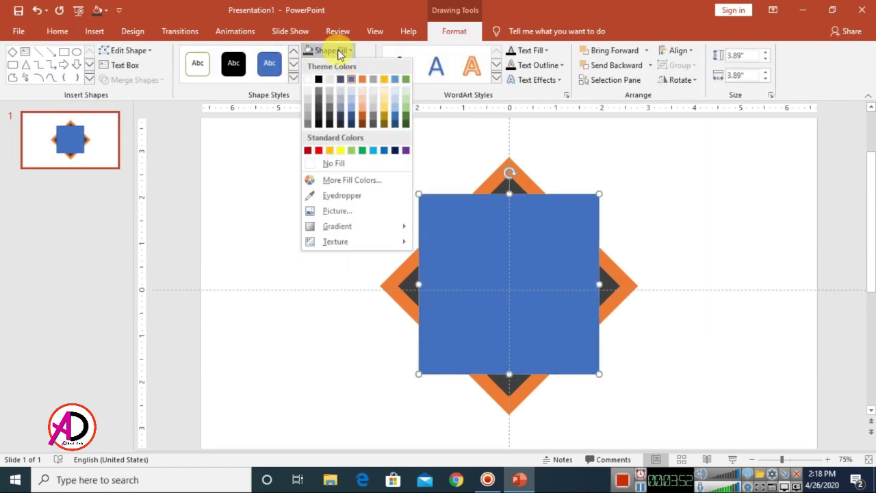
click(337, 212)
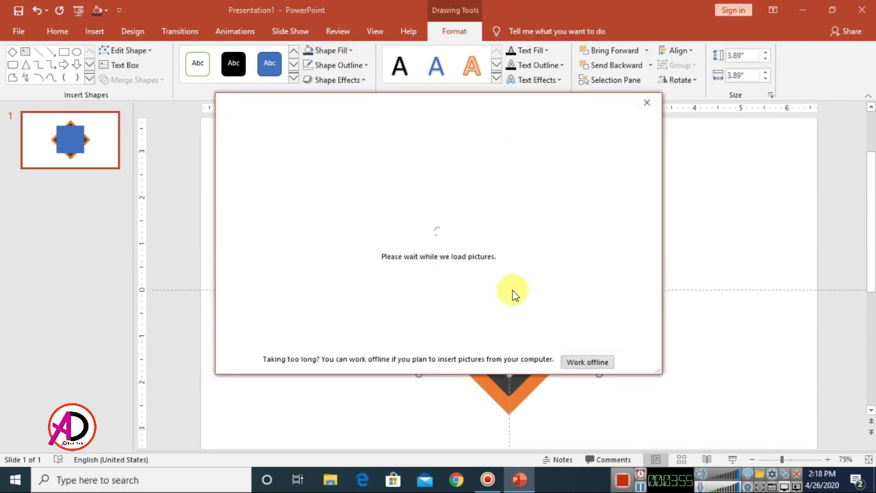
click(379, 169)
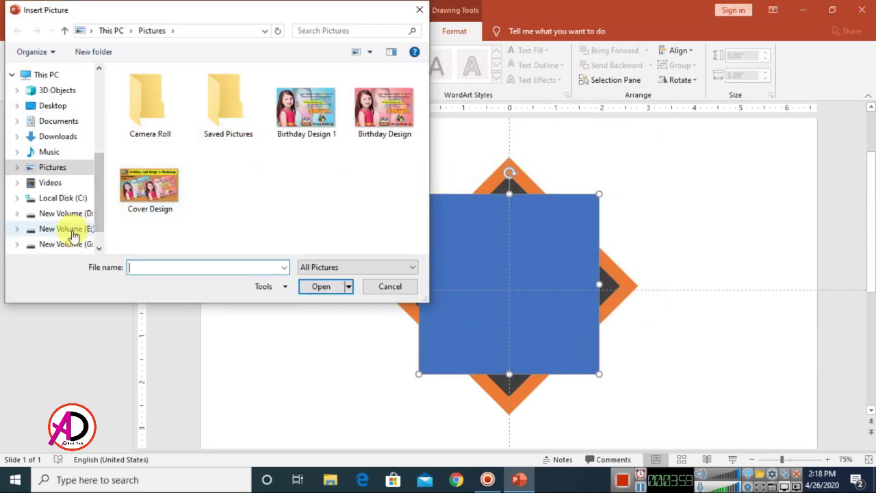
click(66, 229)
double_click(156, 117)
scroll(329, 182, down, 5)
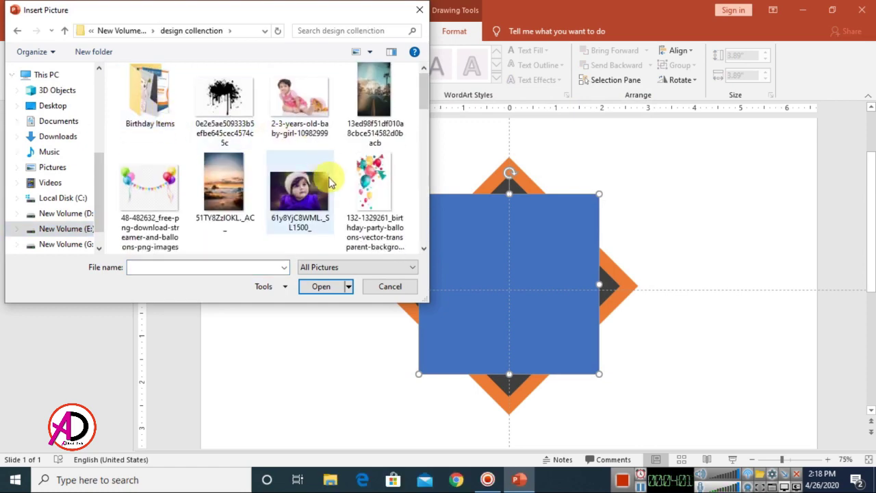
scroll(334, 197, down, 10)
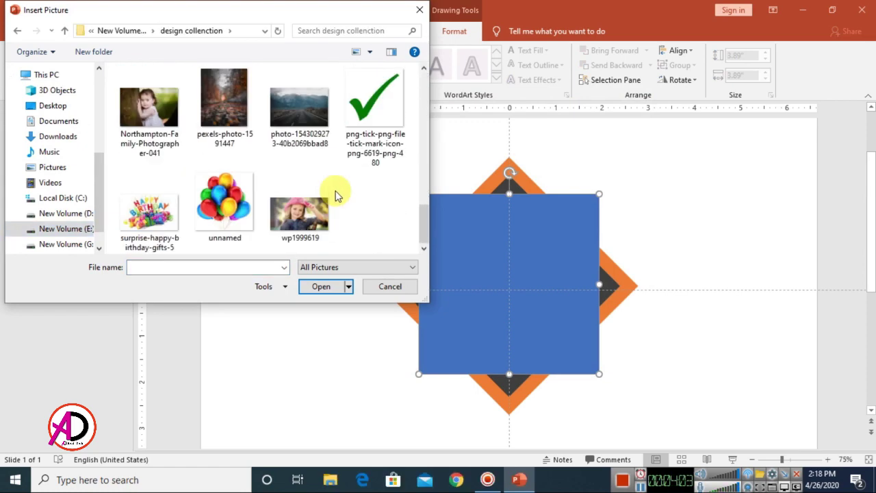
click(148, 109)
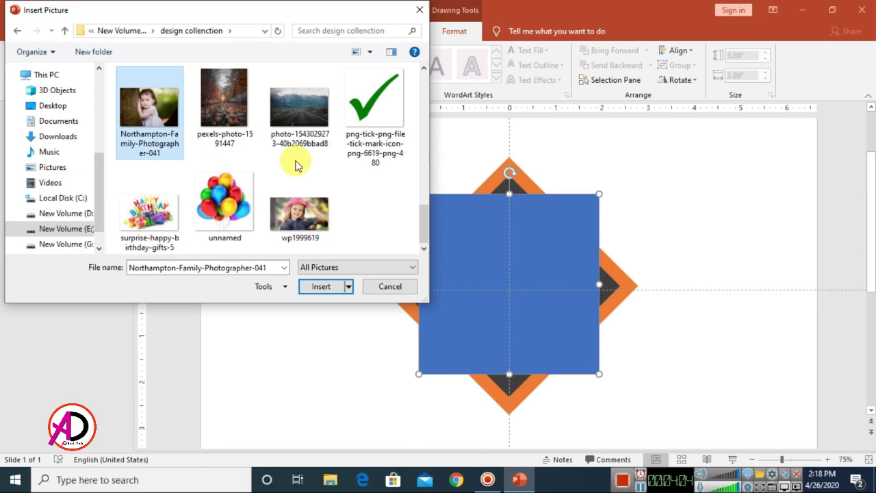
click(324, 289)
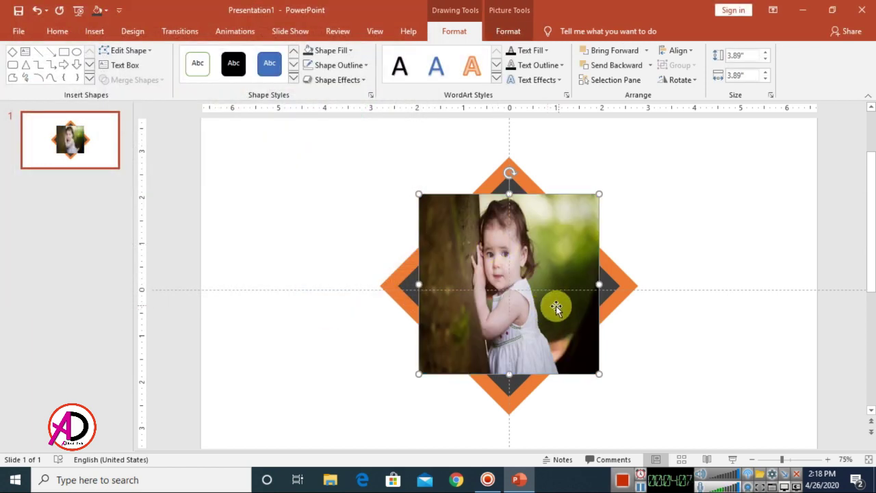
- Crop the photo, enlarging it on all sides and shifting it to centre the girl's face
click(506, 31)
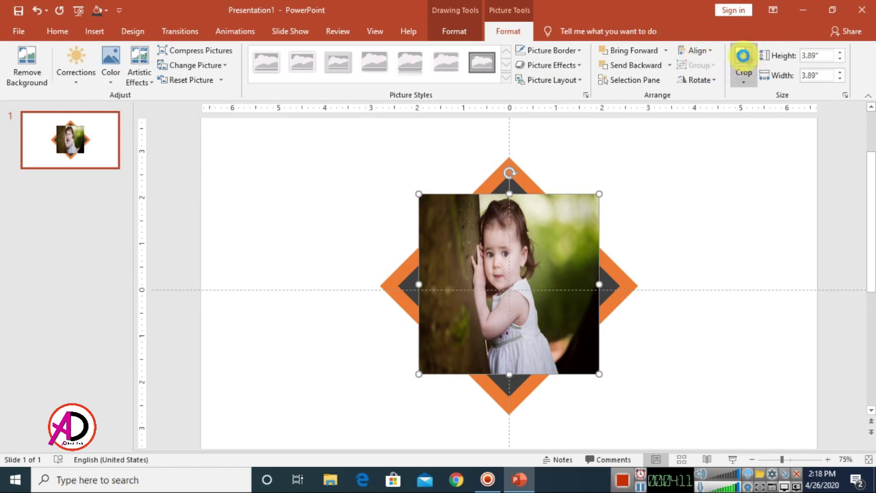
click(743, 56)
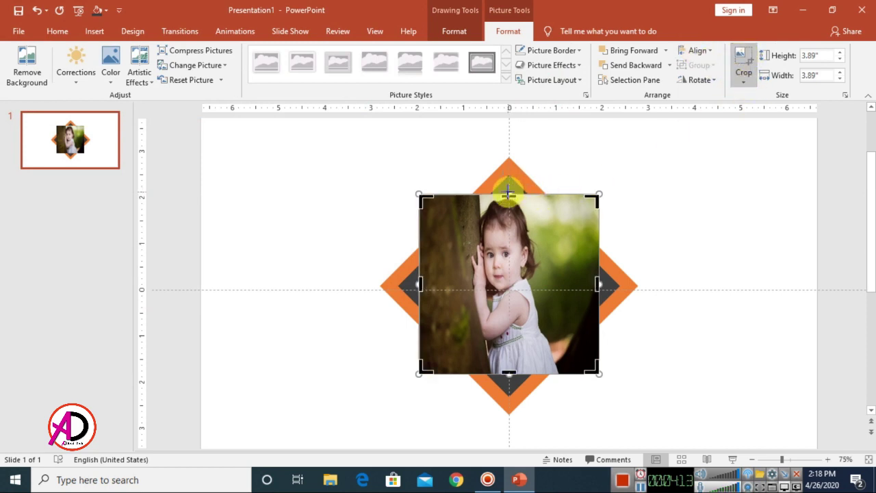
drag(508, 194, 510, 151)
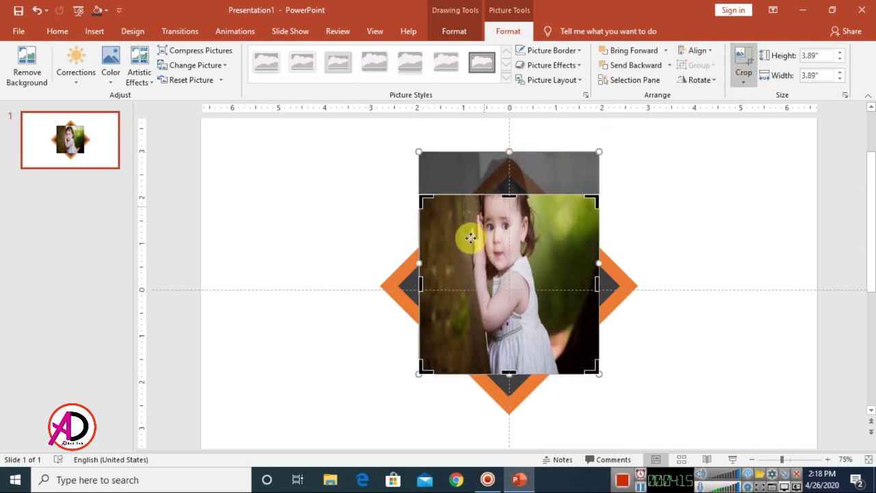
drag(417, 264, 315, 254)
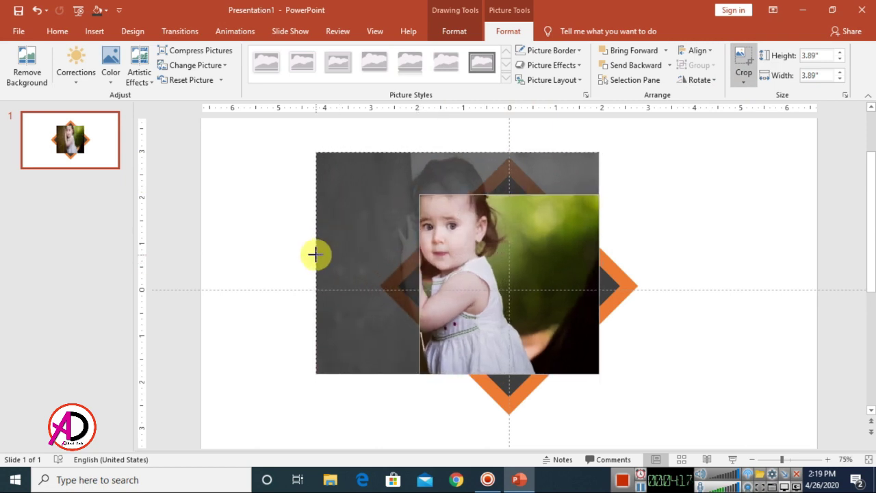
drag(601, 260, 655, 258)
mouse_move(485, 376)
mouse_down()
mouse_move(486, 395)
mouse_move(489, 374)
mouse_up()
drag(516, 294, 538, 313)
click(753, 280)
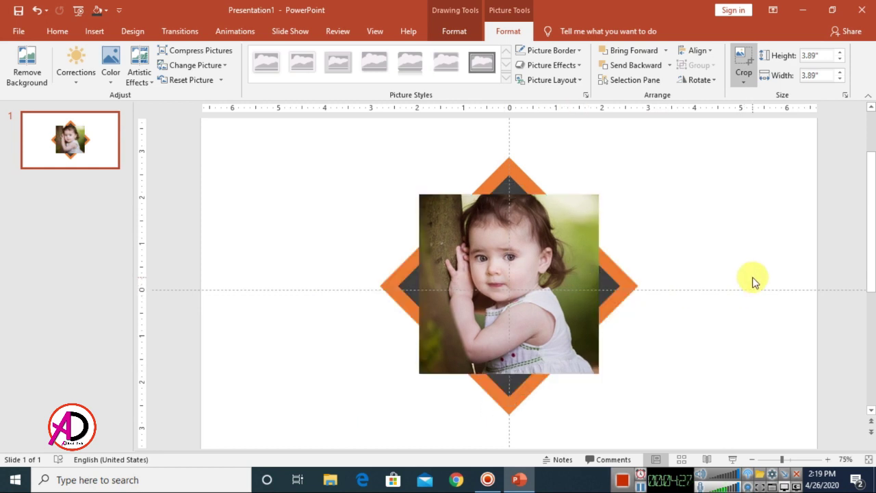
click(518, 268)
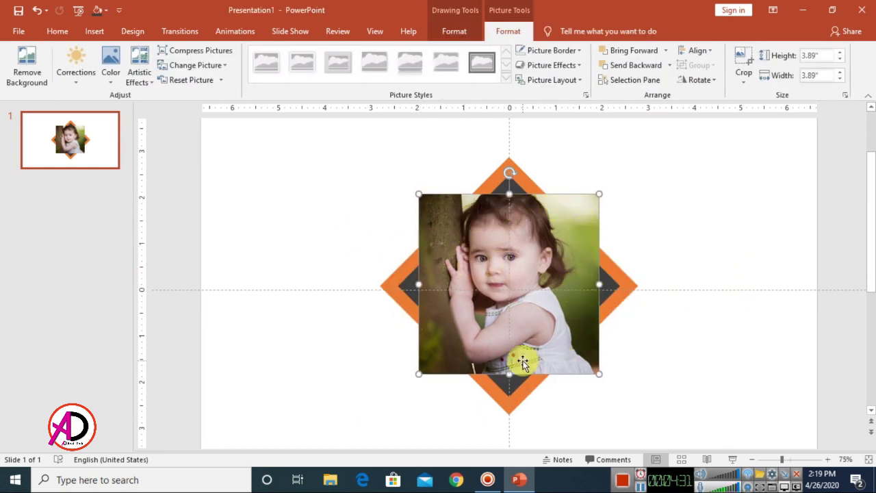
- Apply an Outer Offset: Left shadow to the photo square and open its effect settings
click(451, 30)
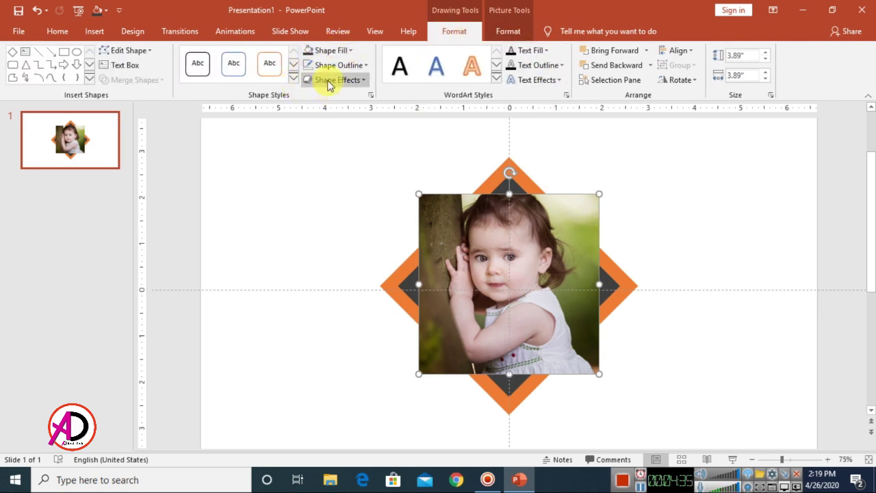
click(355, 81)
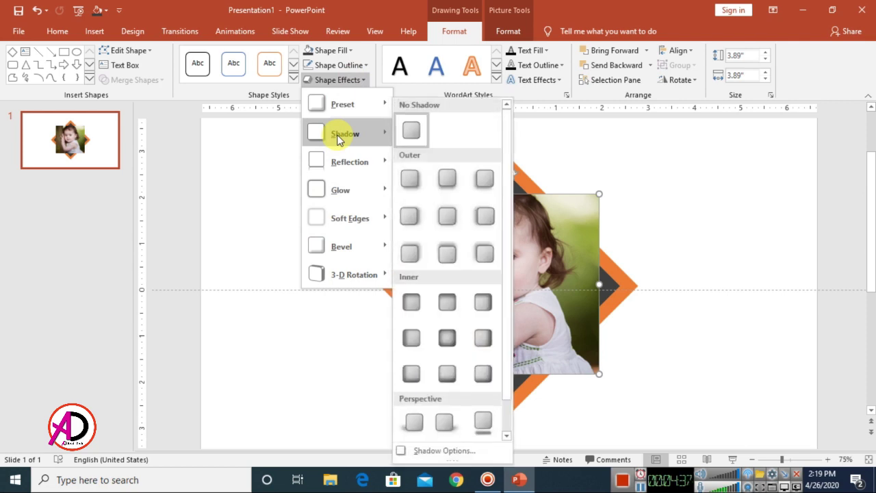
click(486, 216)
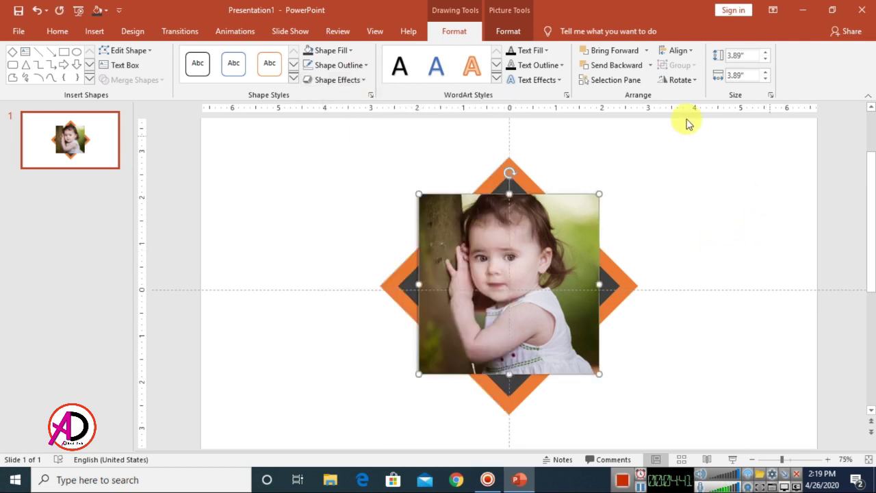
click(371, 95)
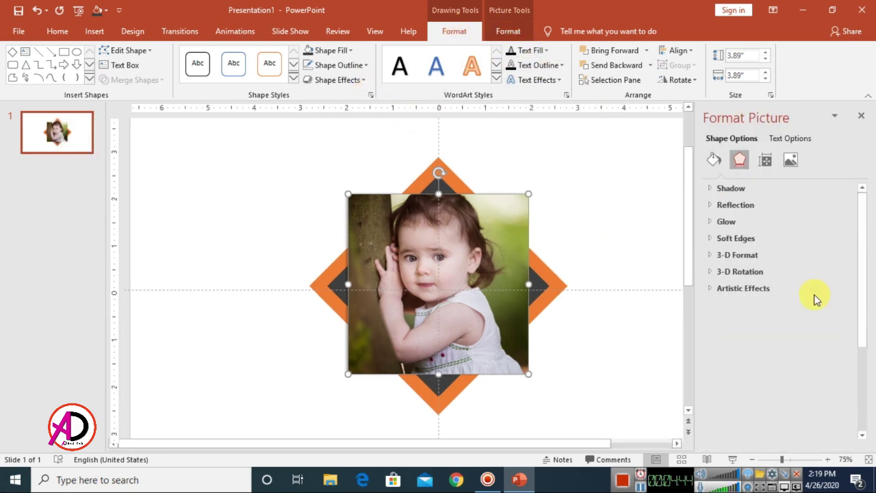
- Set the photo's shadow to 103% size, 71° angle and black colour
click(710, 191)
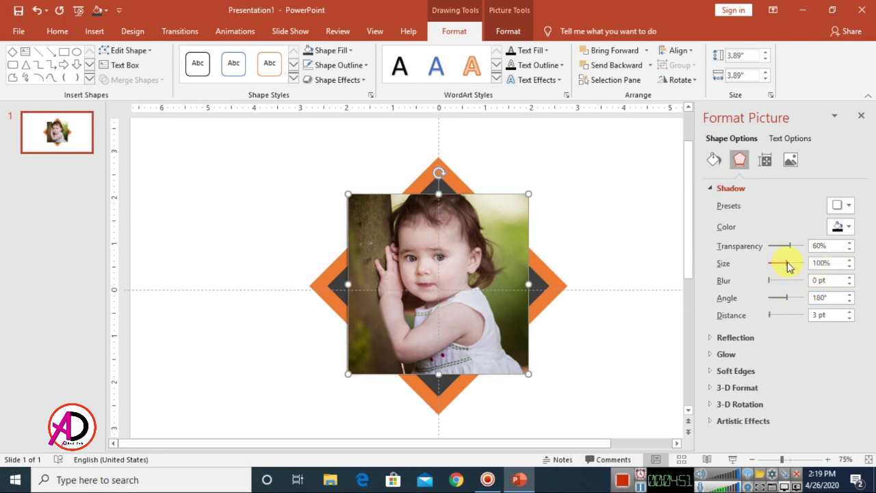
drag(789, 266, 790, 266)
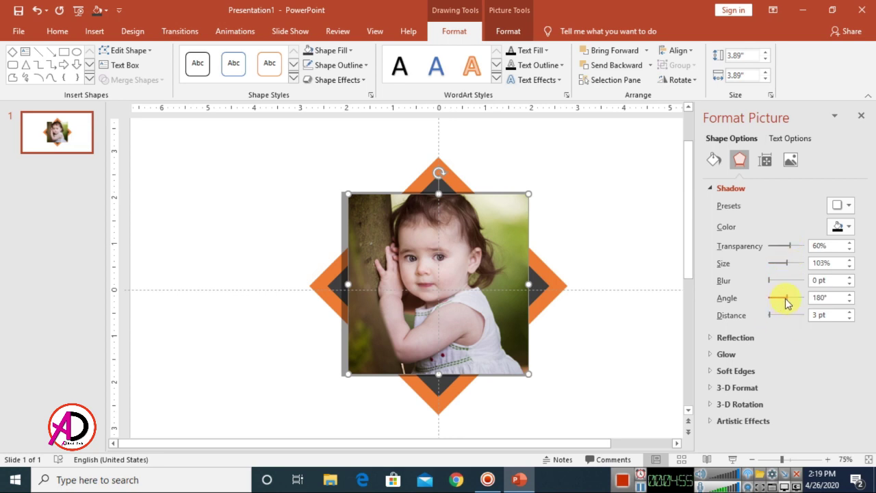
drag(786, 299, 775, 306)
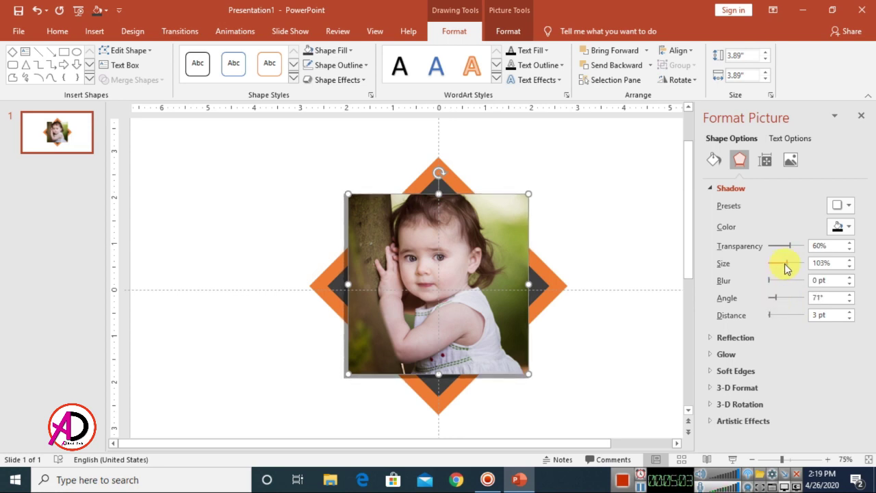
click(848, 227)
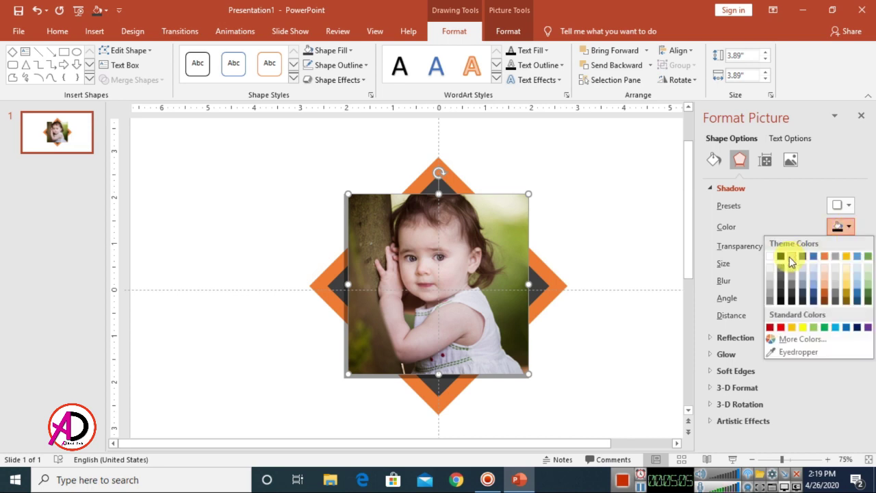
click(781, 259)
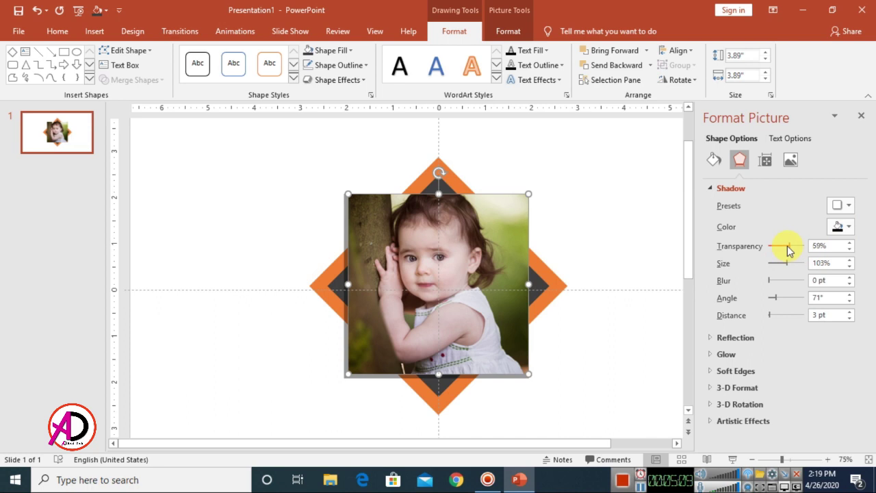
- Adjust the shadow transparency to 44%, keep 3 pt distance, and close the formatting pane
drag(787, 247, 775, 248)
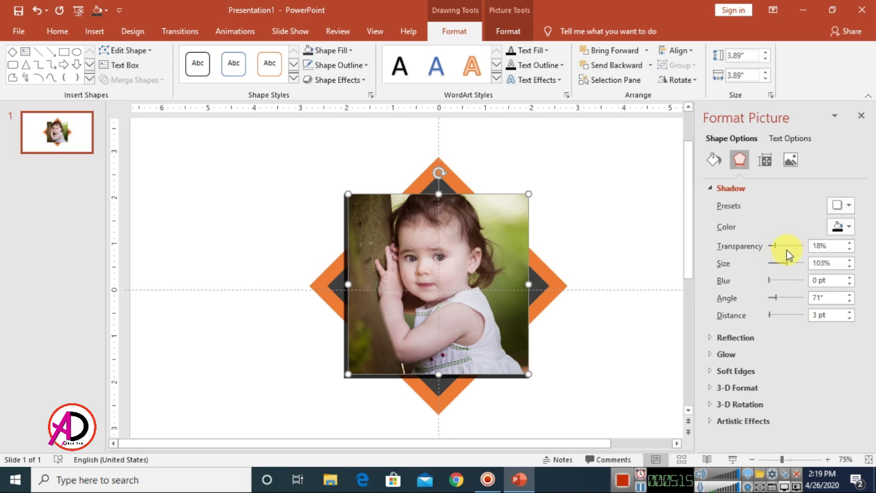
drag(777, 245, 788, 250)
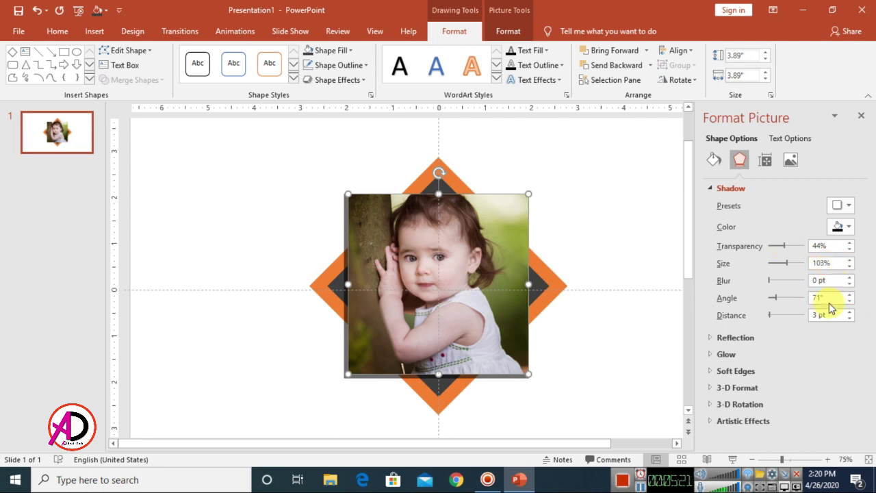
drag(769, 317, 771, 318)
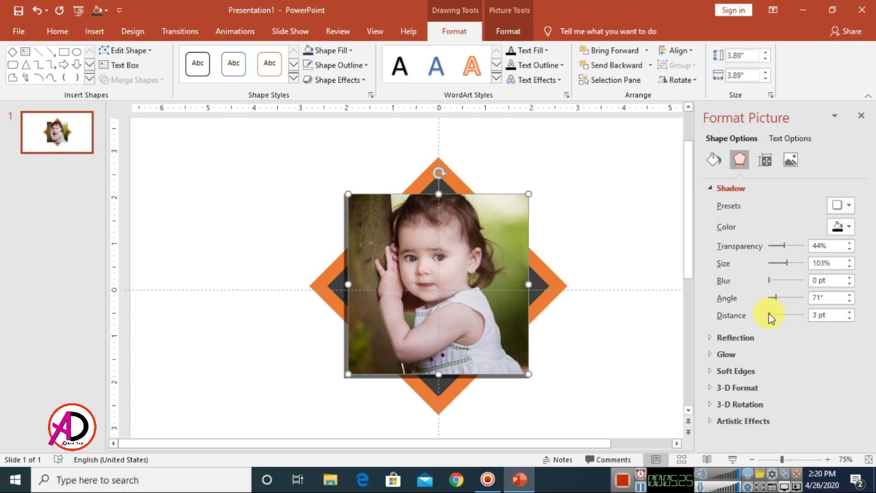
click(862, 117)
click(618, 292)
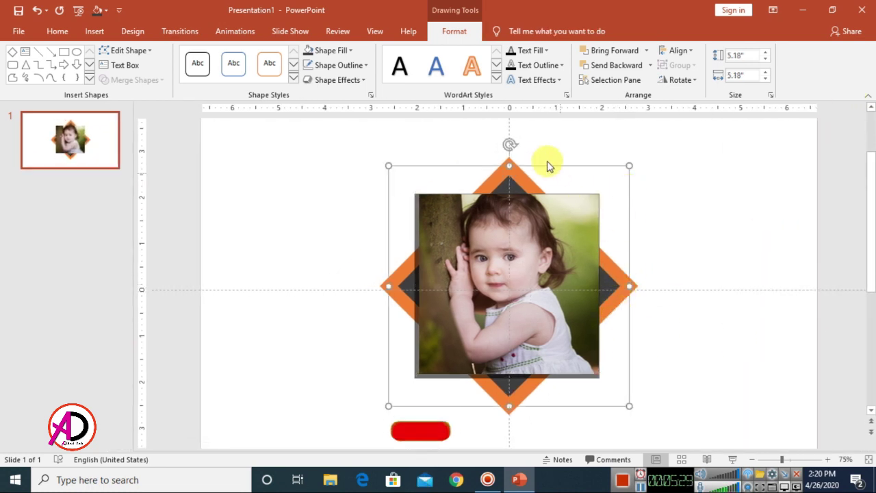
- Apply an Outer shadow preset to the orange diamond from the Format Shape effects
click(324, 80)
click(712, 198)
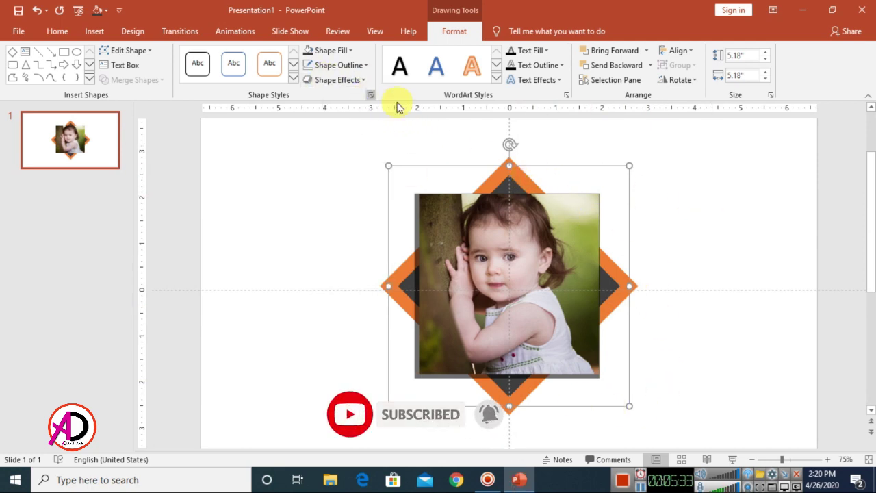
click(370, 94)
click(739, 160)
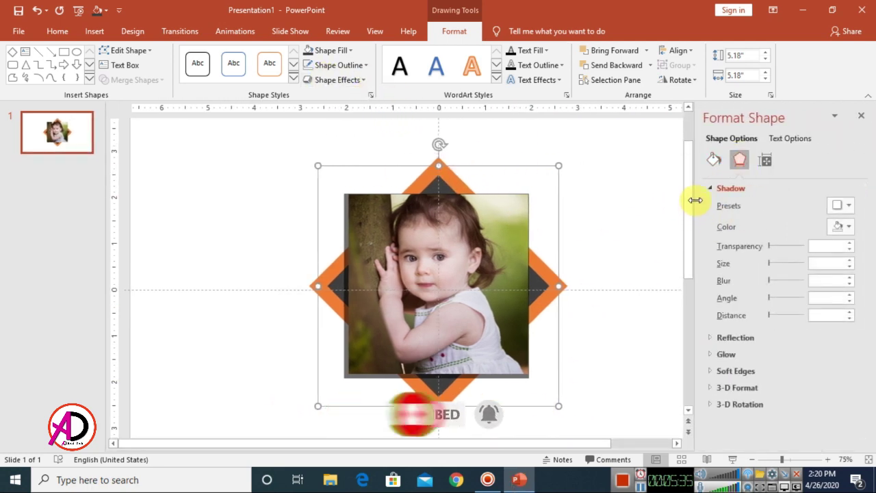
click(850, 207)
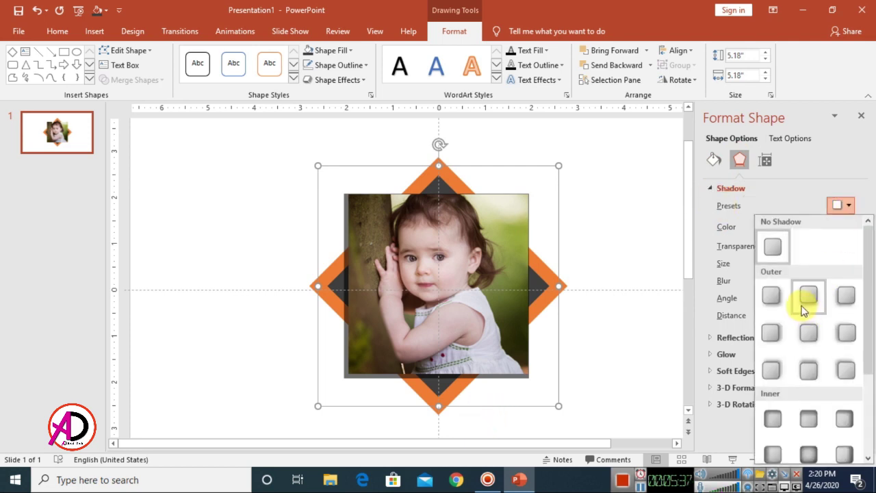
click(846, 294)
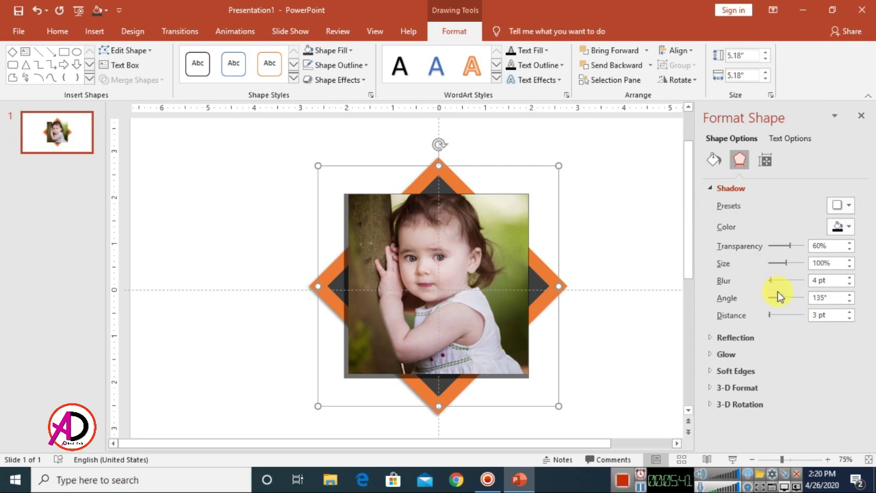
- Set the diamond's shadow to 0 pt blur, 44% transparency, 102% size, 58° angle, 9 pt distance
drag(772, 286, 752, 282)
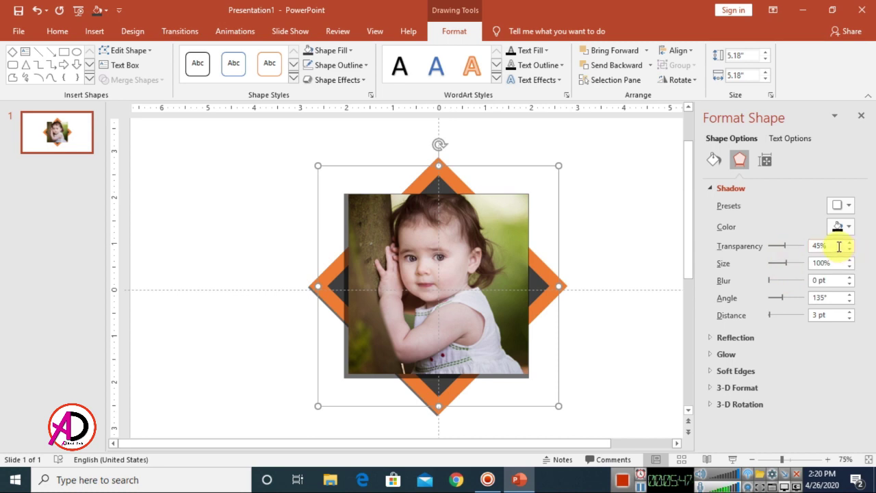
drag(838, 244, 757, 233)
text(44)
key(Tab)
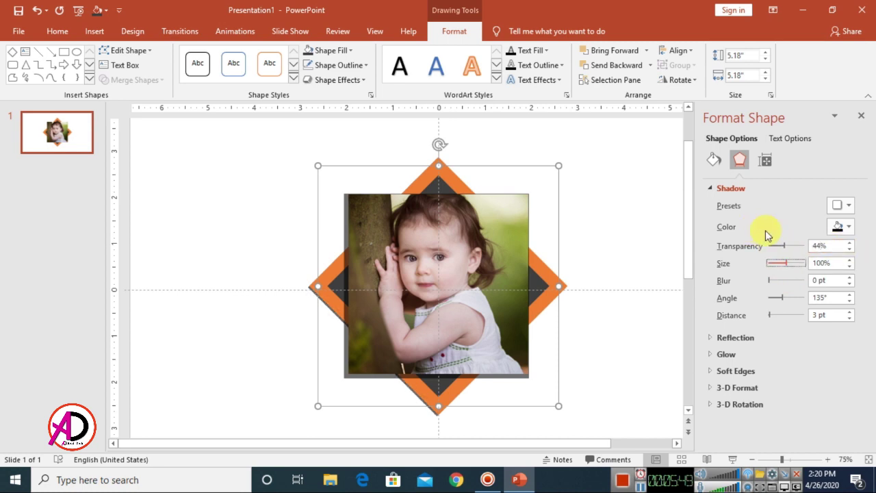
drag(790, 267, 801, 263)
text(101)
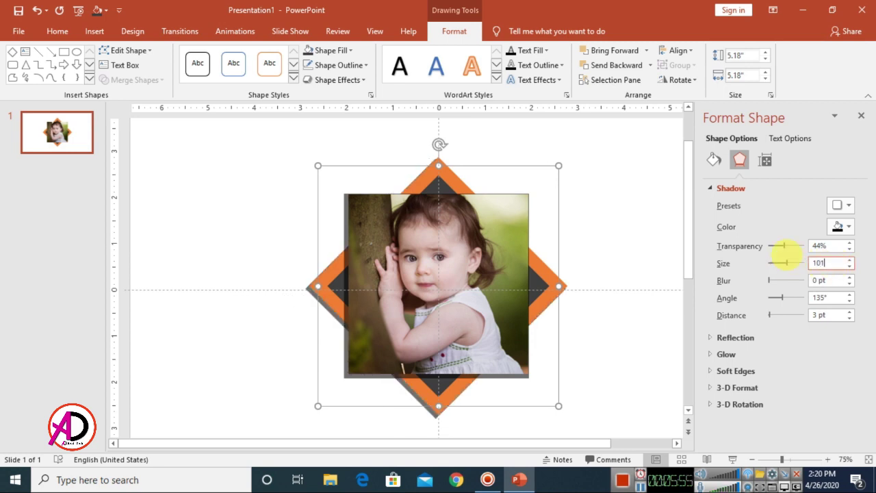
key(BackSpace)
text(2)
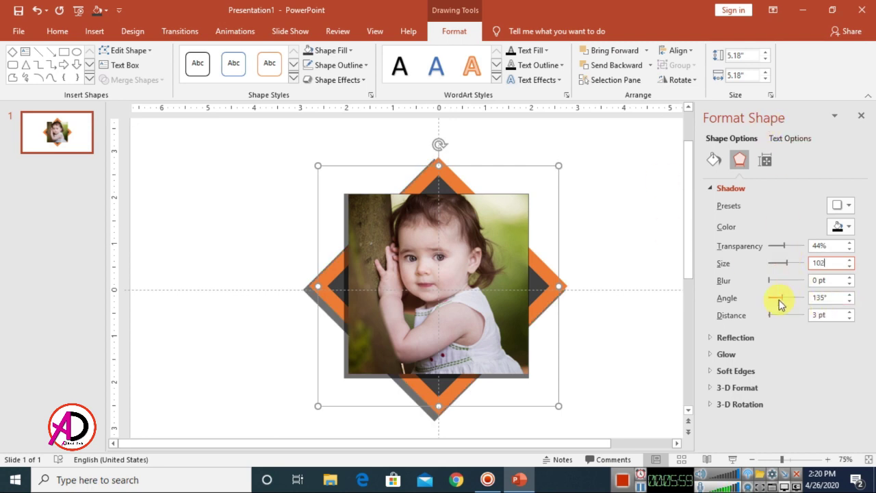
drag(782, 297, 775, 298)
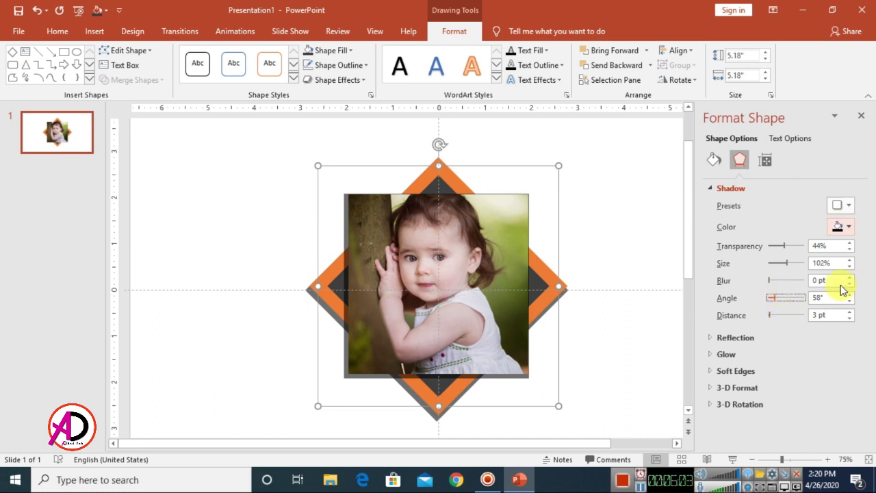
drag(770, 316, 774, 316)
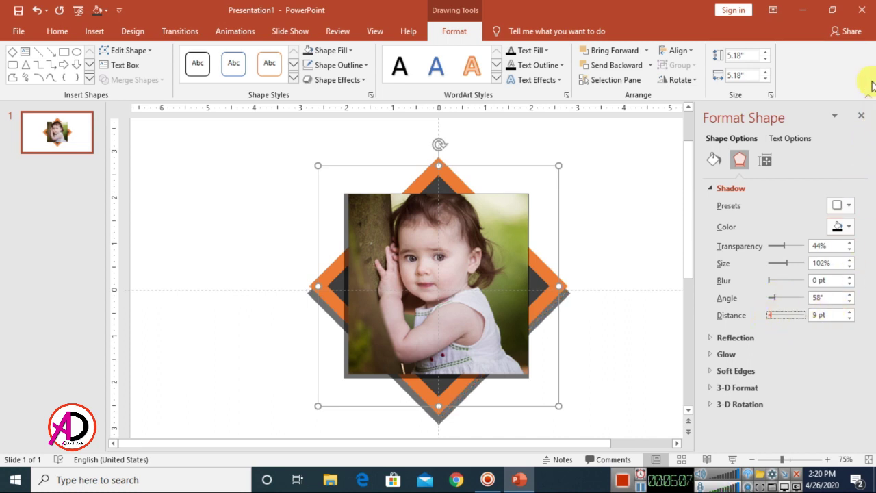
- Close the Format Shape pane, deselect the diamond, and show the Insert commands
click(861, 115)
click(730, 343)
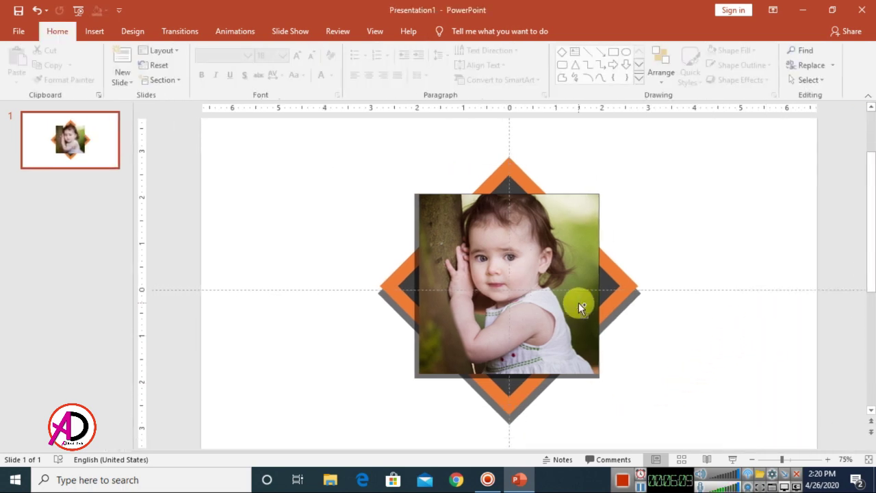
scroll(579, 303, down, 2)
scroll(580, 306, up, 4)
scroll(557, 333, down, 4)
scroll(503, 344, up, 1)
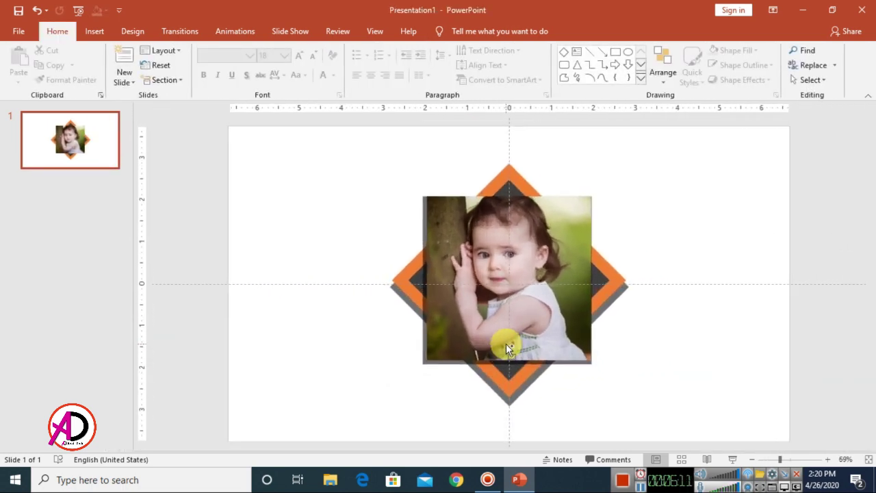
click(94, 33)
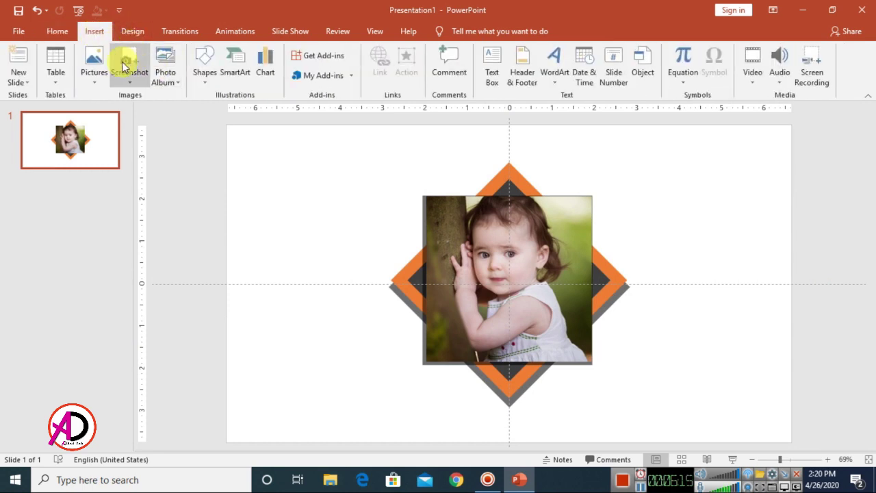
- Draw a straight line from the diamond's top corner to its right corner and make it orange
click(203, 67)
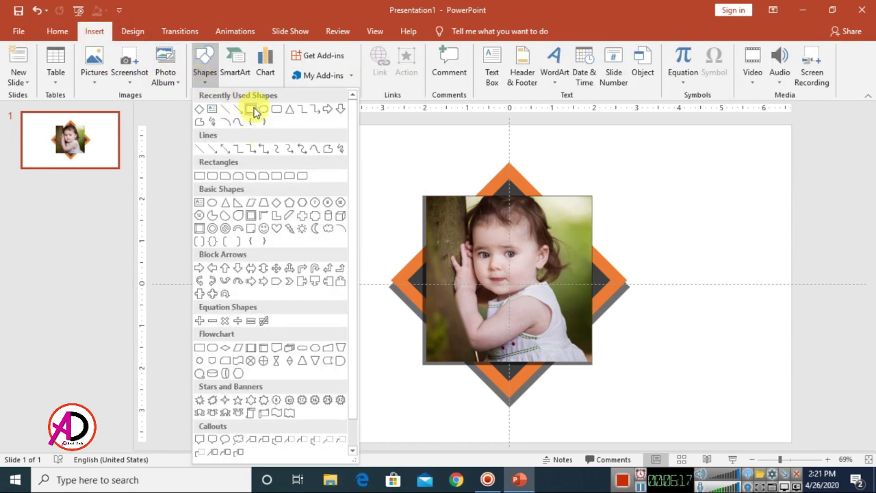
click(220, 109)
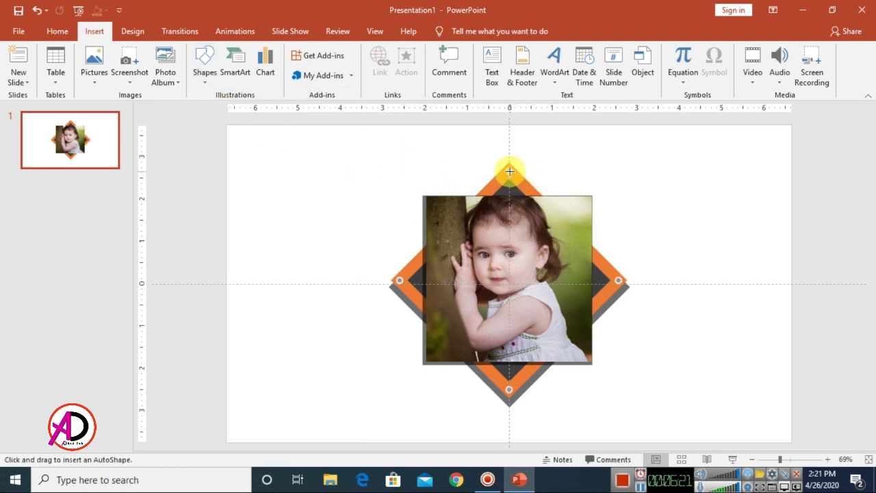
mouse_move(510, 171)
mouse_down()
mouse_move(600, 250)
mouse_move(620, 281)
mouse_up()
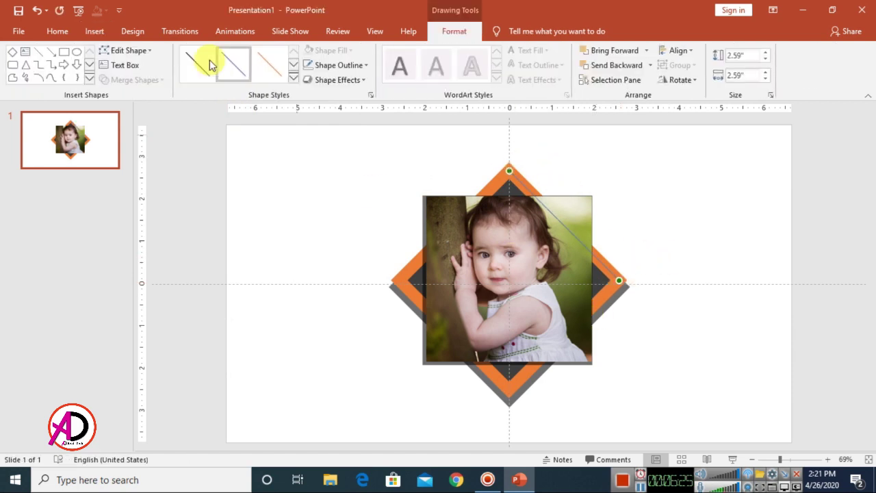
click(353, 70)
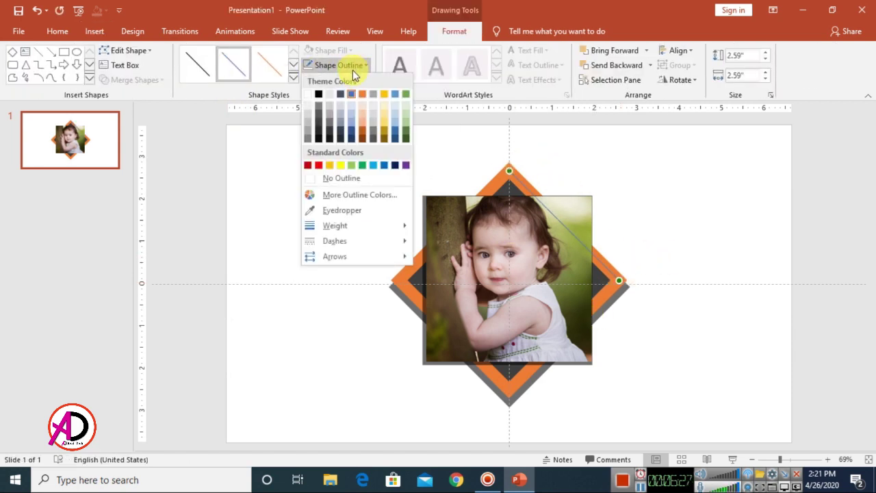
click(363, 94)
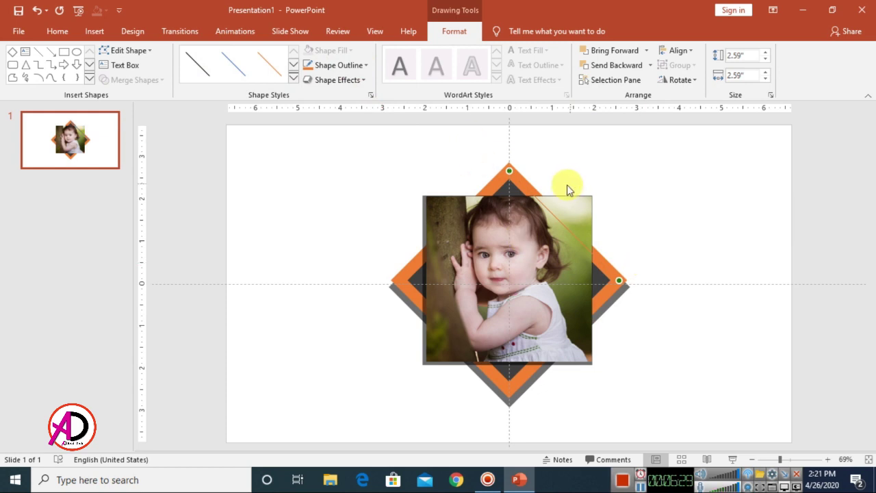
- Set the orange line's width to 20 pt in the Format Shape pane
click(370, 95)
click(825, 388)
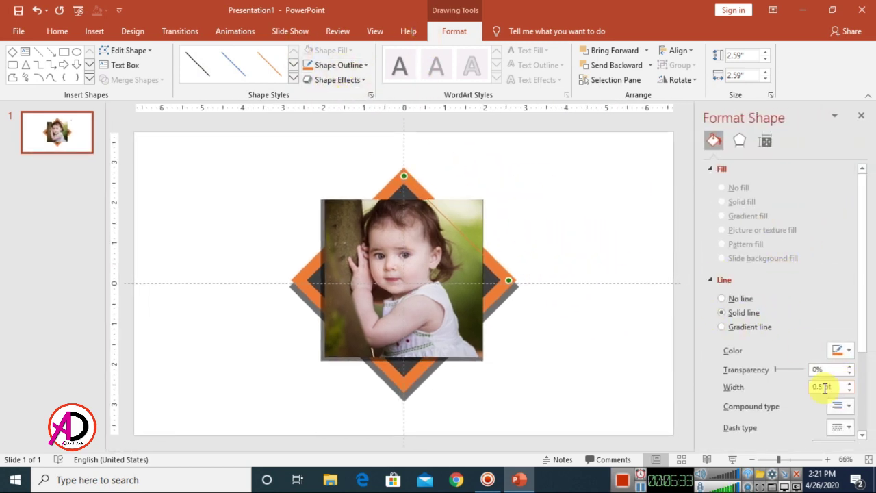
scroll(839, 384, down, 1)
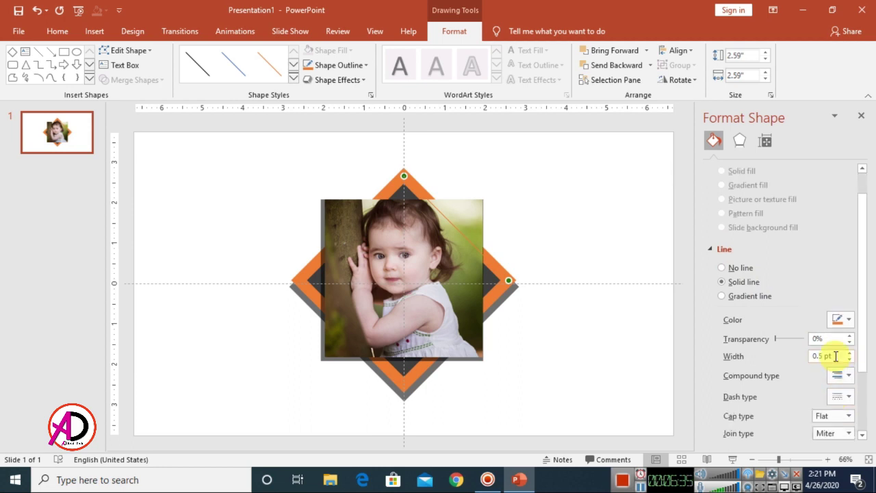
drag(840, 358, 780, 354)
text(20)
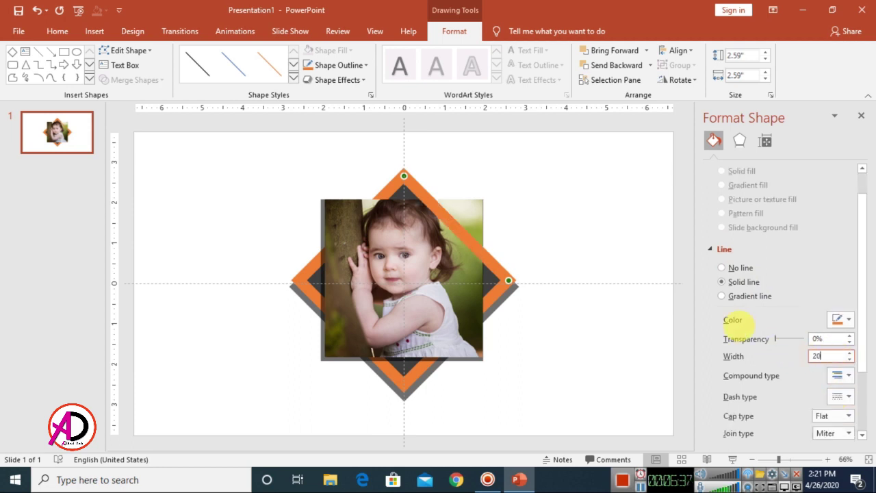
click(575, 222)
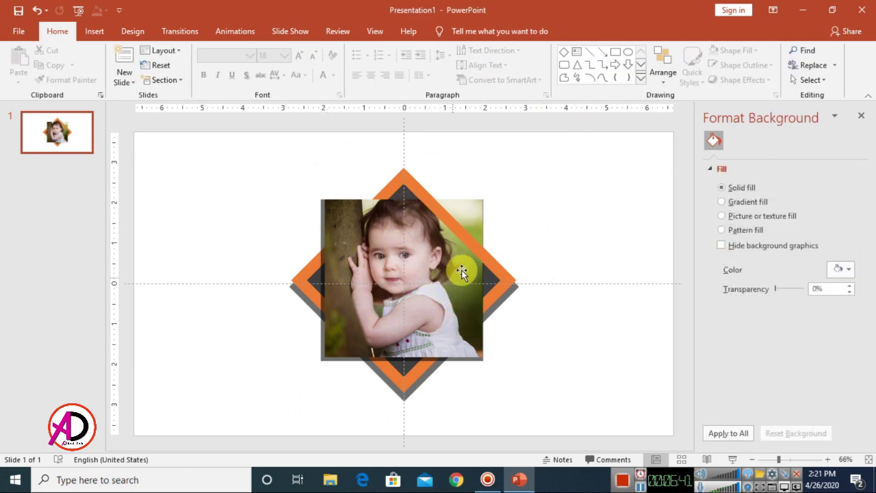
- Move the thick orange line onto the diamond's lower-left edge and close the formatting pane
click(469, 245)
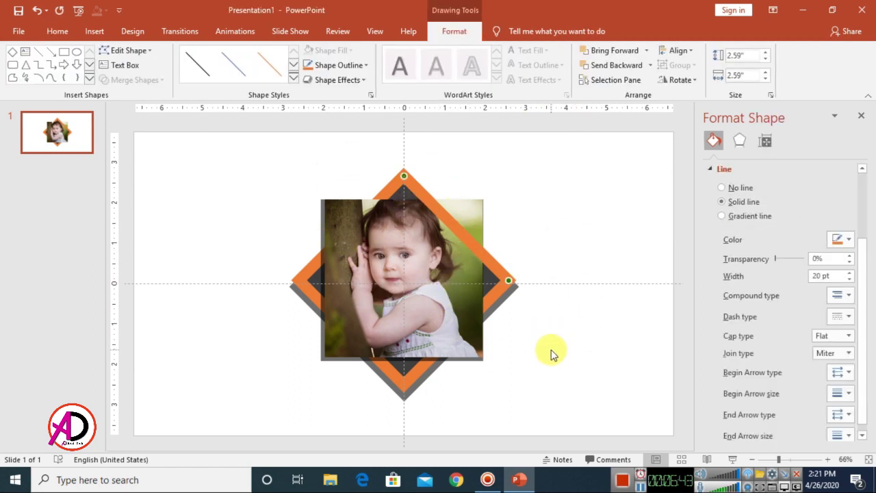
drag(481, 251, 369, 349)
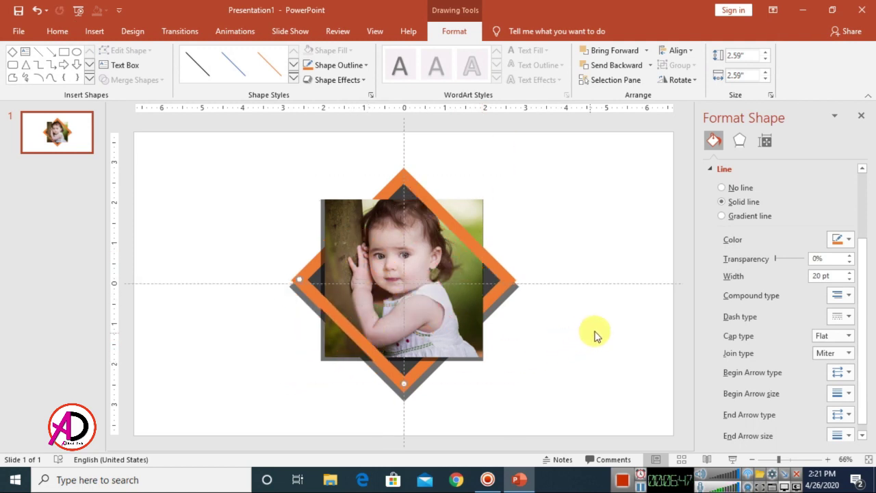
click(489, 319)
scroll(486, 334, up, 1)
scroll(484, 335, up, 1)
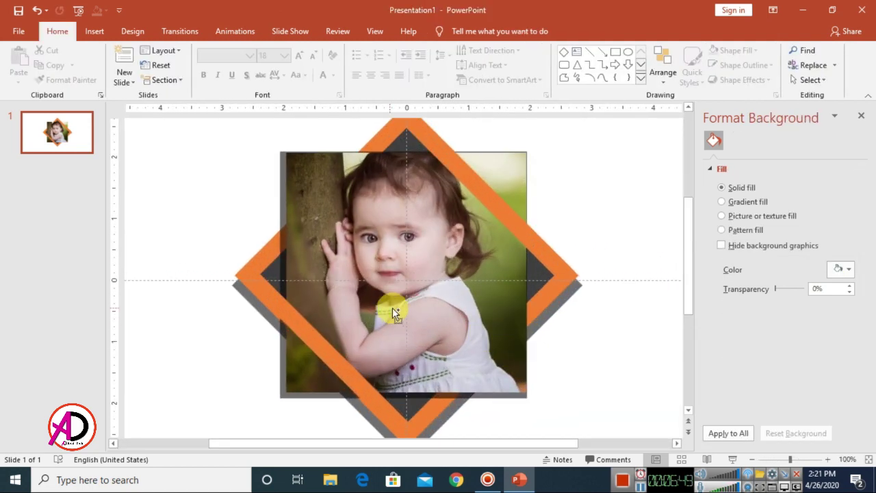
scroll(392, 307, down, 2)
scroll(397, 313, up, 2)
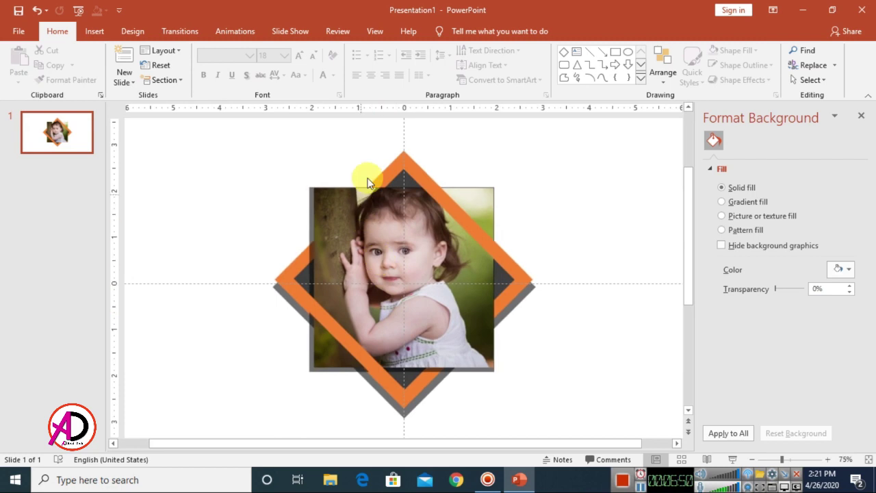
click(864, 116)
- Fill the square with the child photo file using Shape Fill > Picture > From a File
click(462, 224)
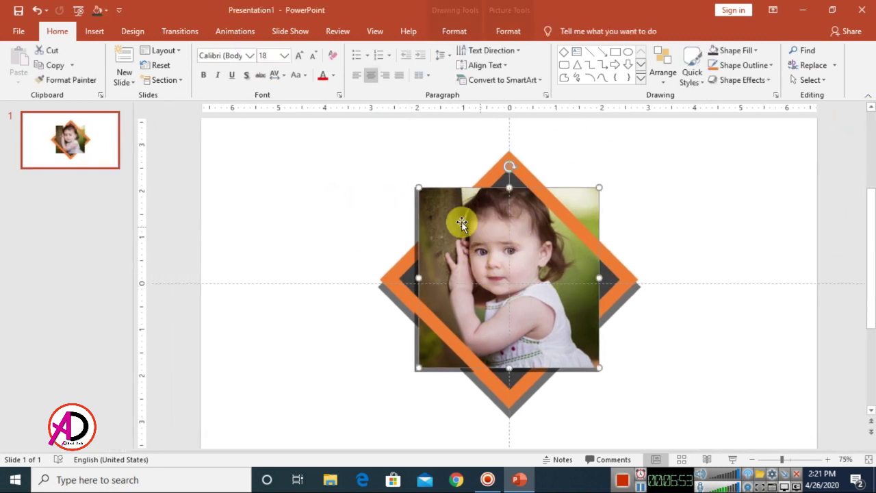
click(454, 31)
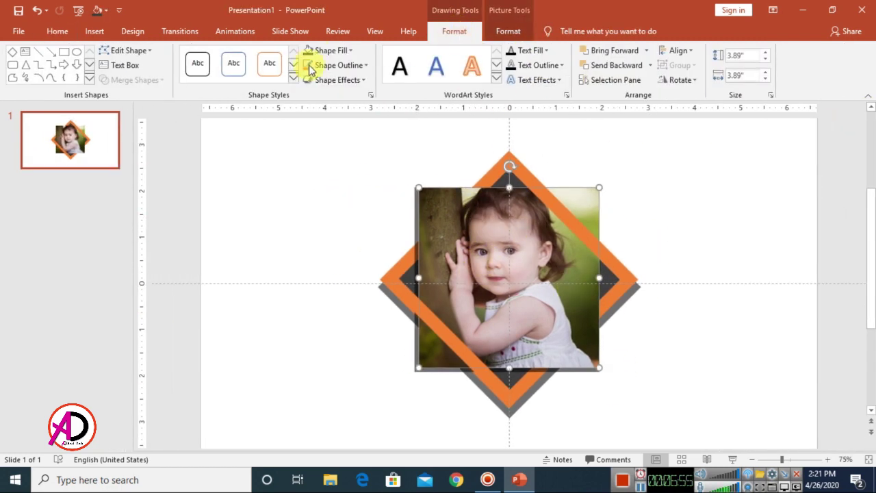
click(340, 53)
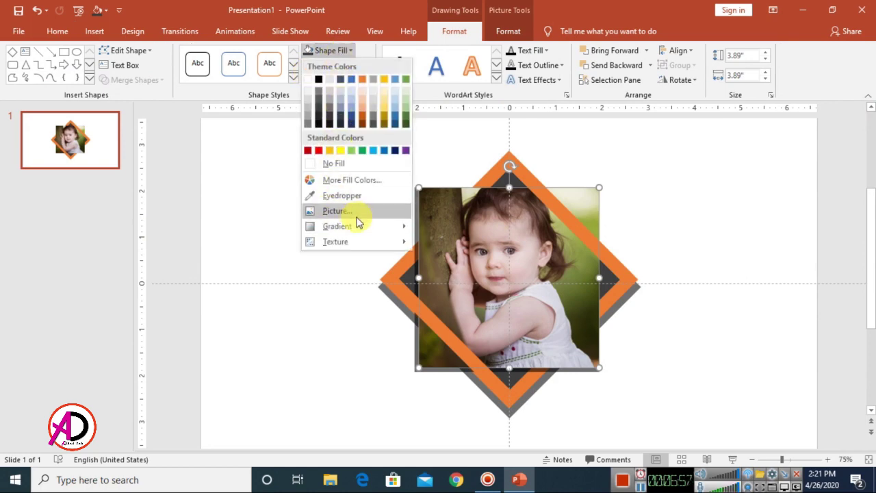
click(335, 211)
click(315, 170)
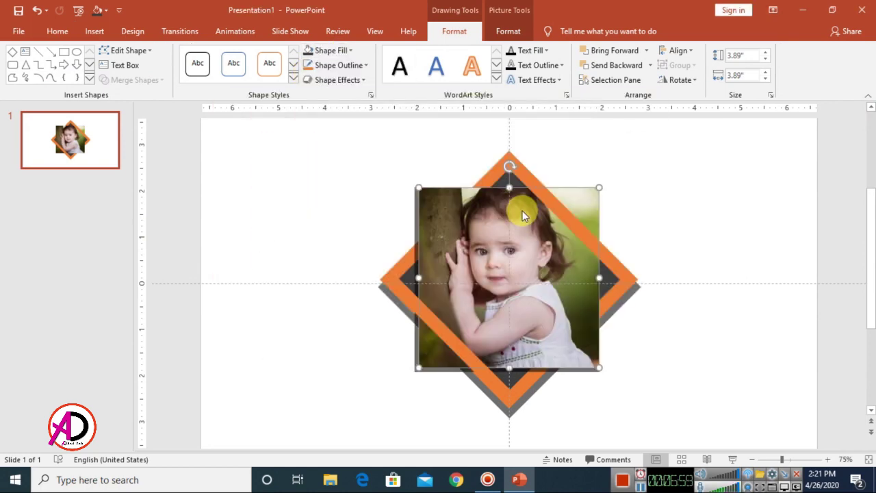
click(301, 192)
click(327, 293)
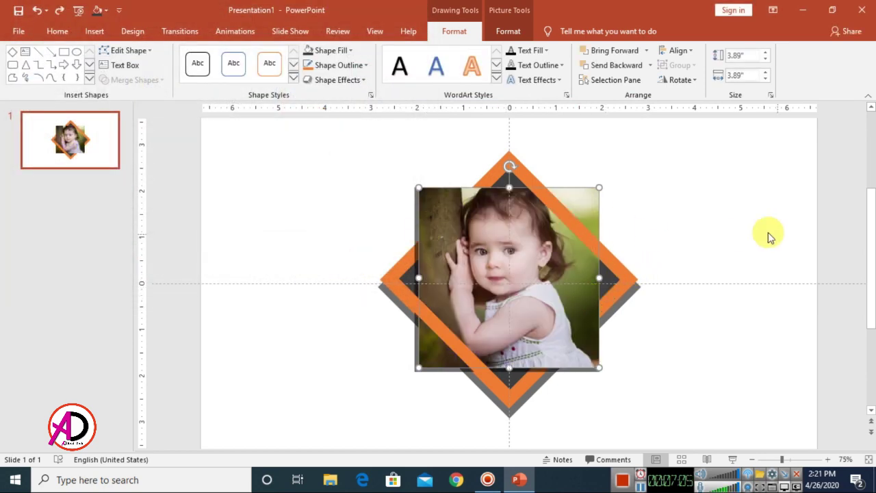
click(707, 217)
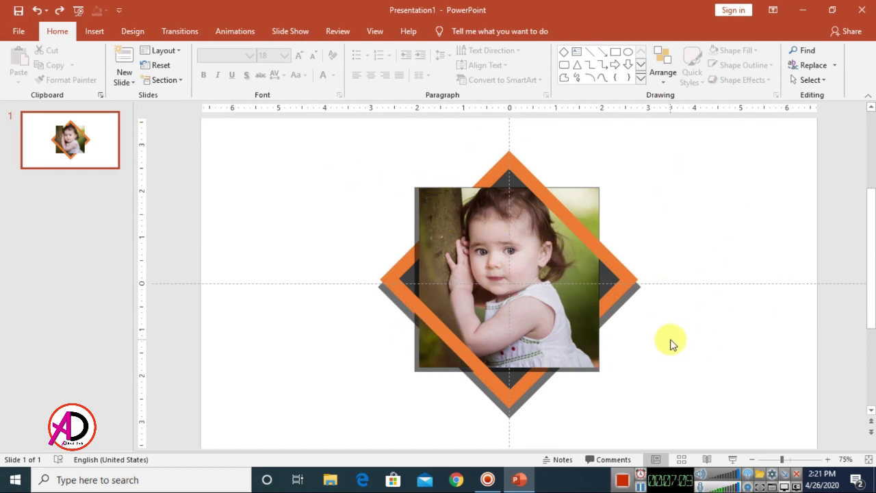
scroll(615, 266, down, 2)
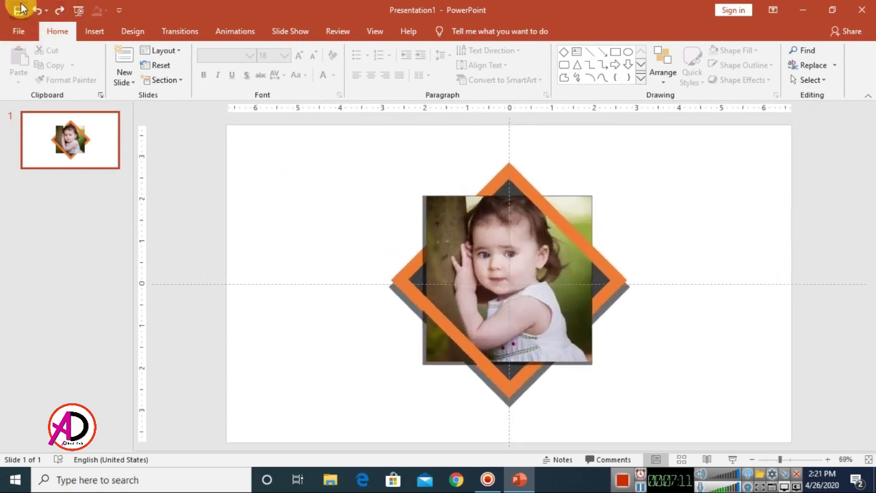
- Save the presentation to the Desktop with the file name '124'
click(21, 8)
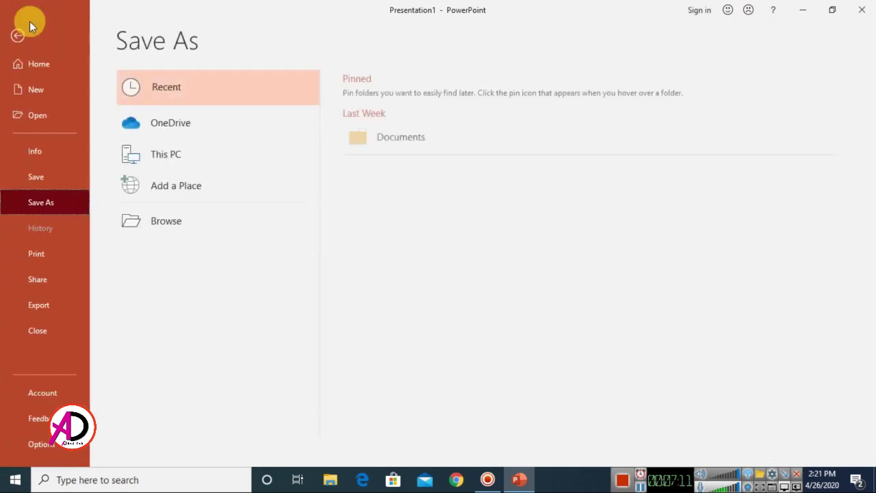
click(162, 230)
click(63, 106)
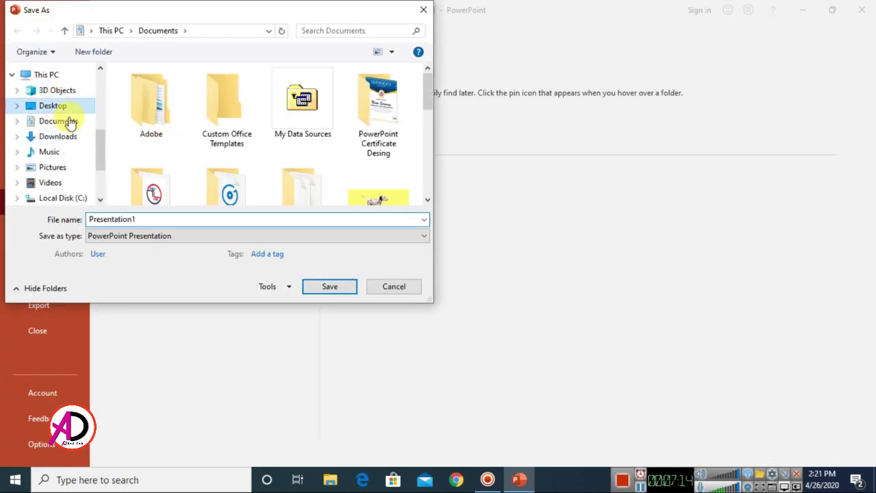
double_click(165, 218)
text(12)
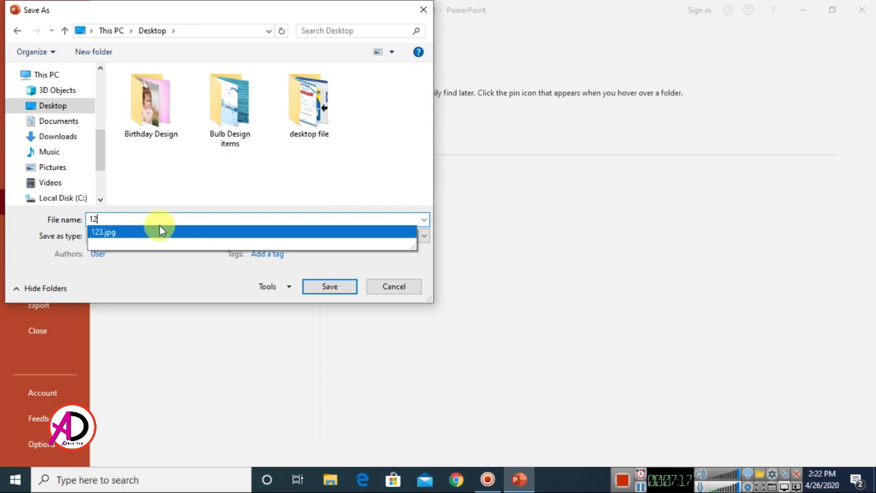
text(4)
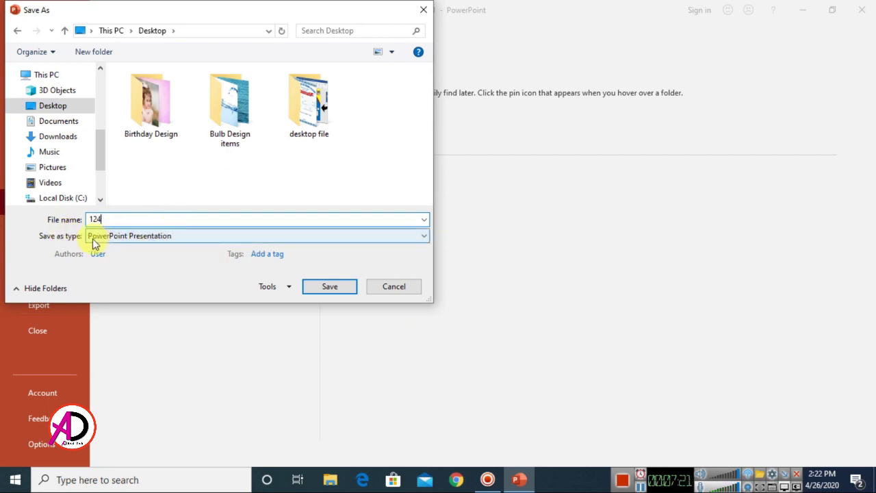
click(328, 290)
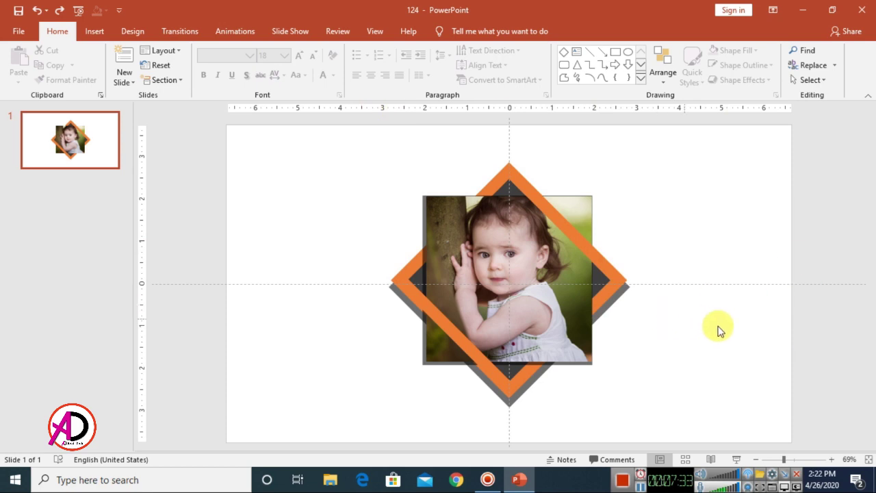
- Select the photo and all diamond shapes together and drag them slightly upward
drag(336, 137, 747, 447)
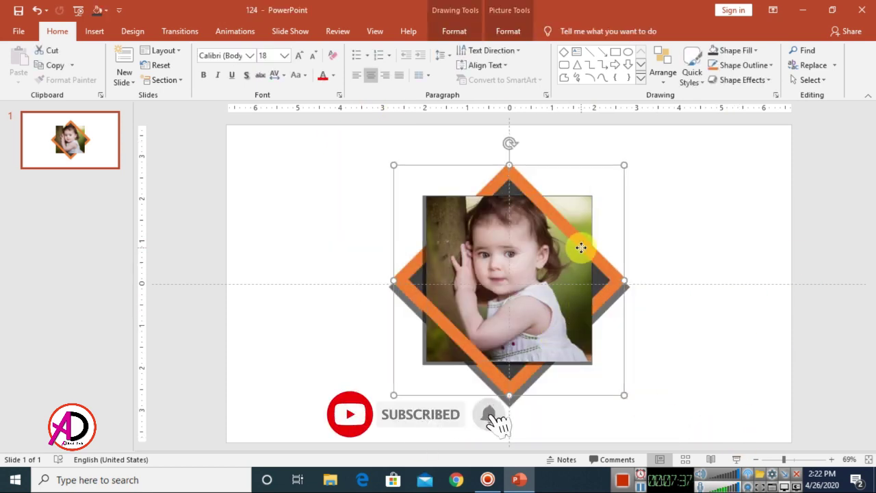
drag(581, 247, 629, 233)
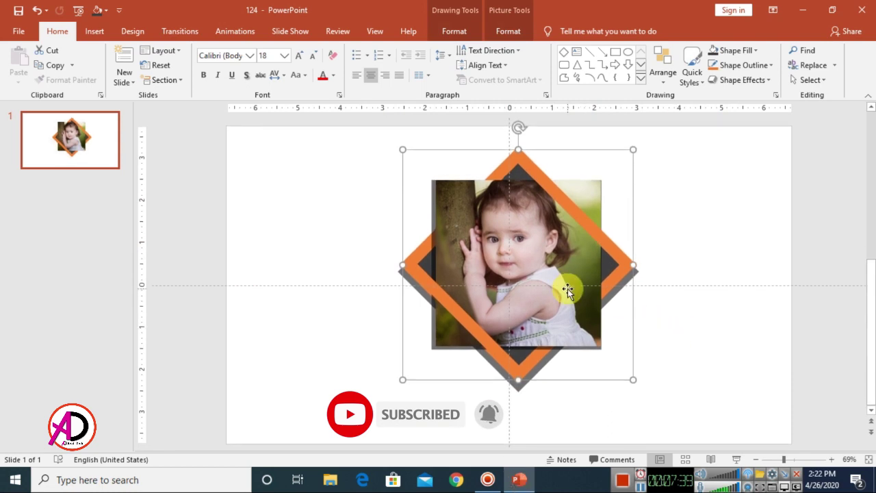